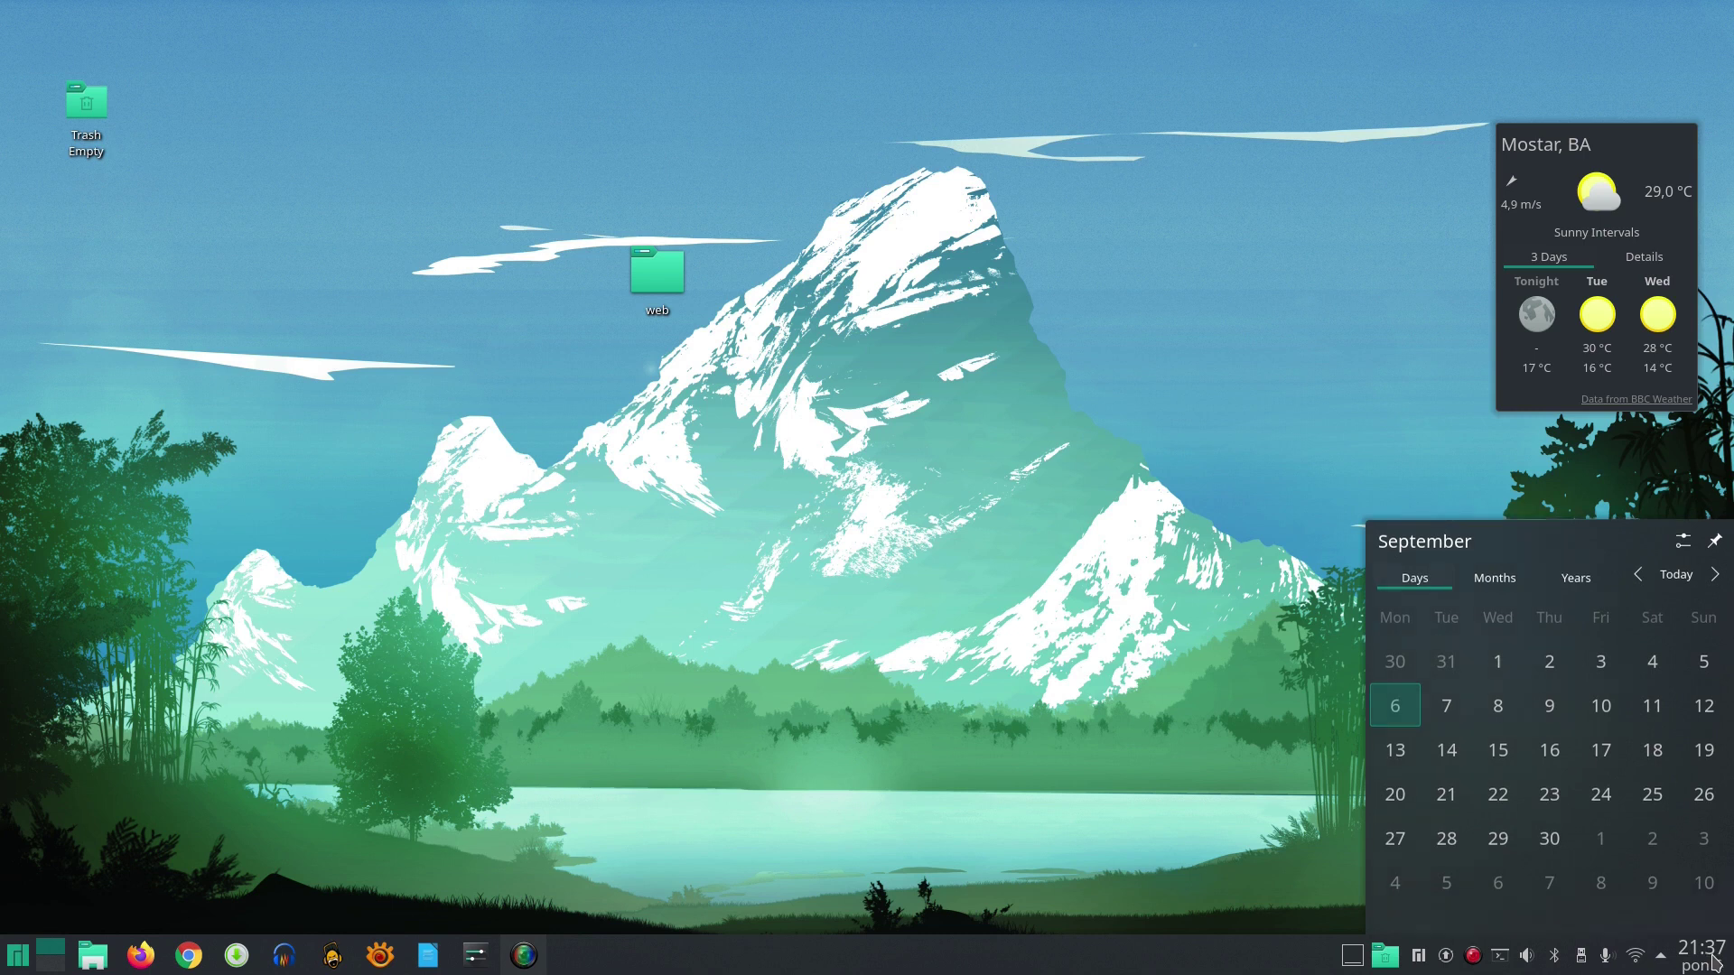
Check the status-and-notifications and disks-and-devices tray popups, closing each.
left_click(1713, 963)
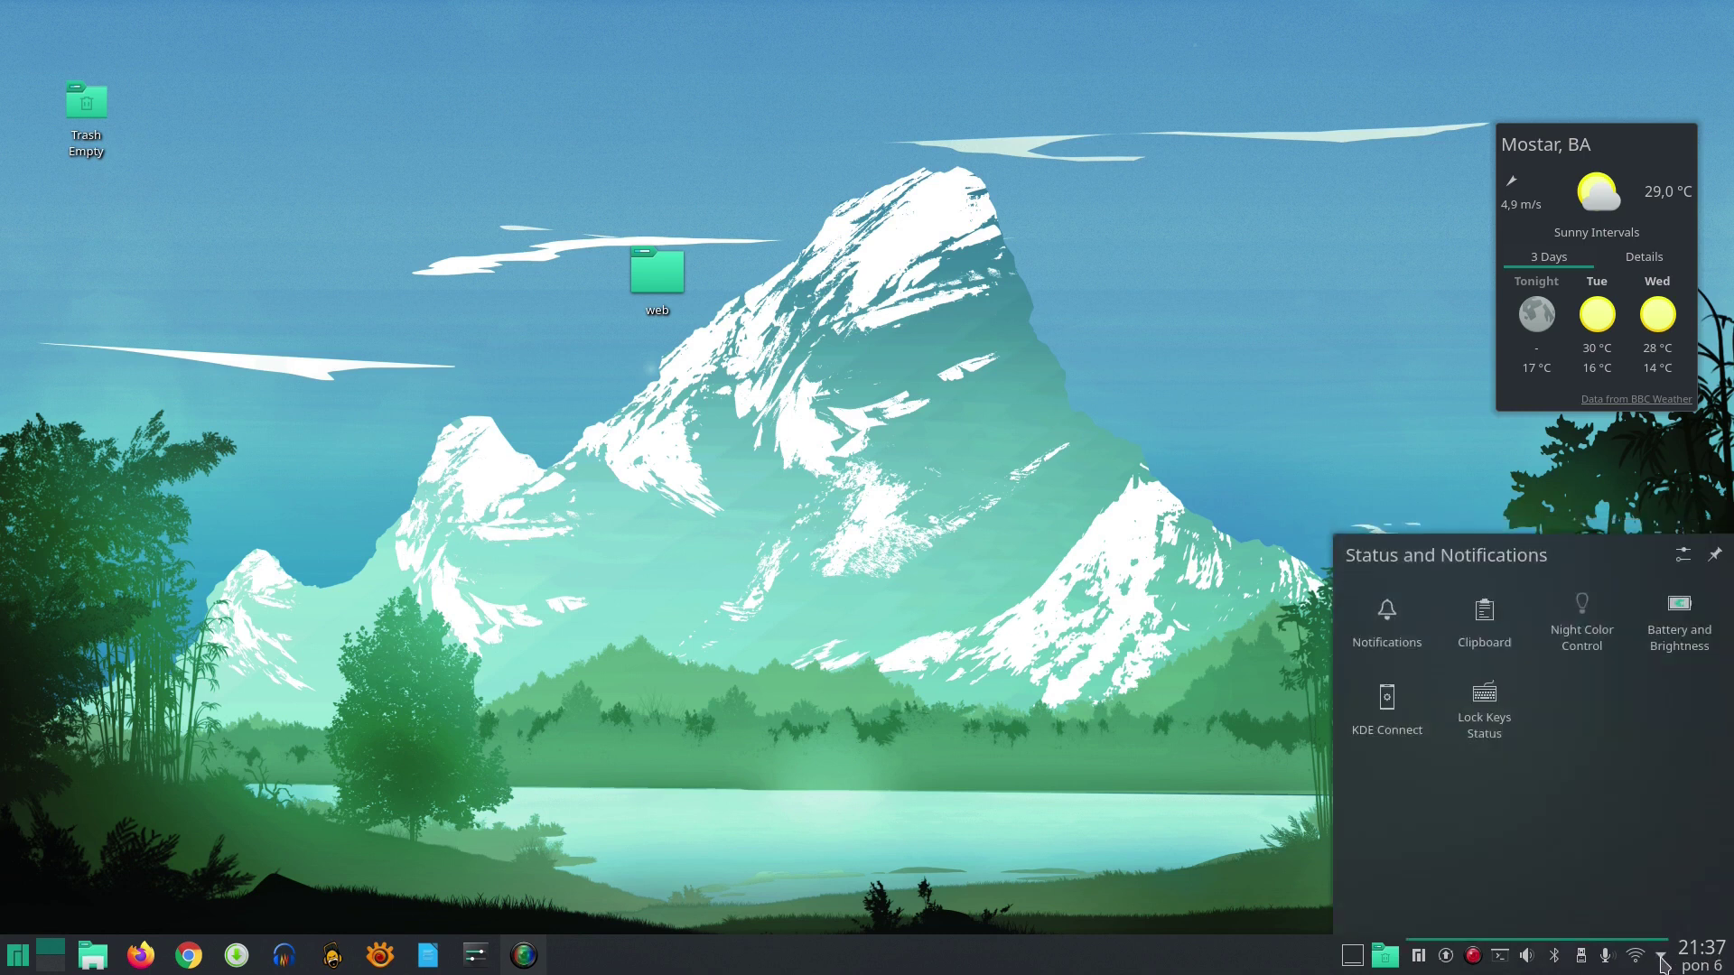
left_click(1662, 959)
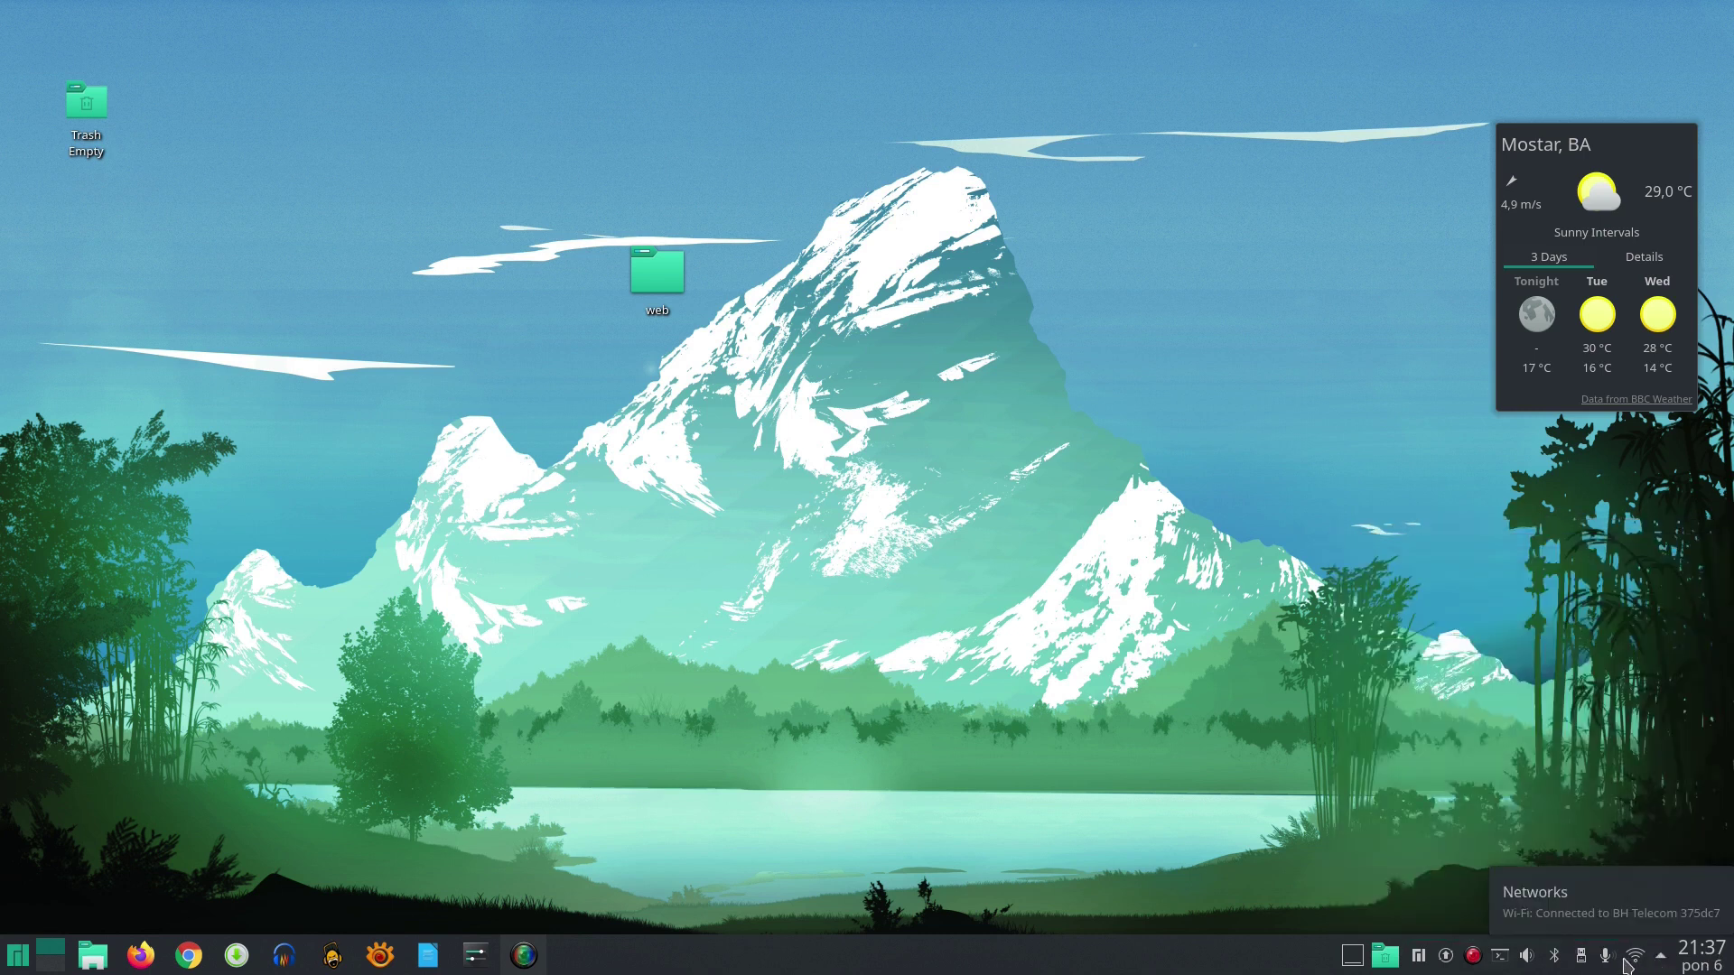
left_click(1582, 957)
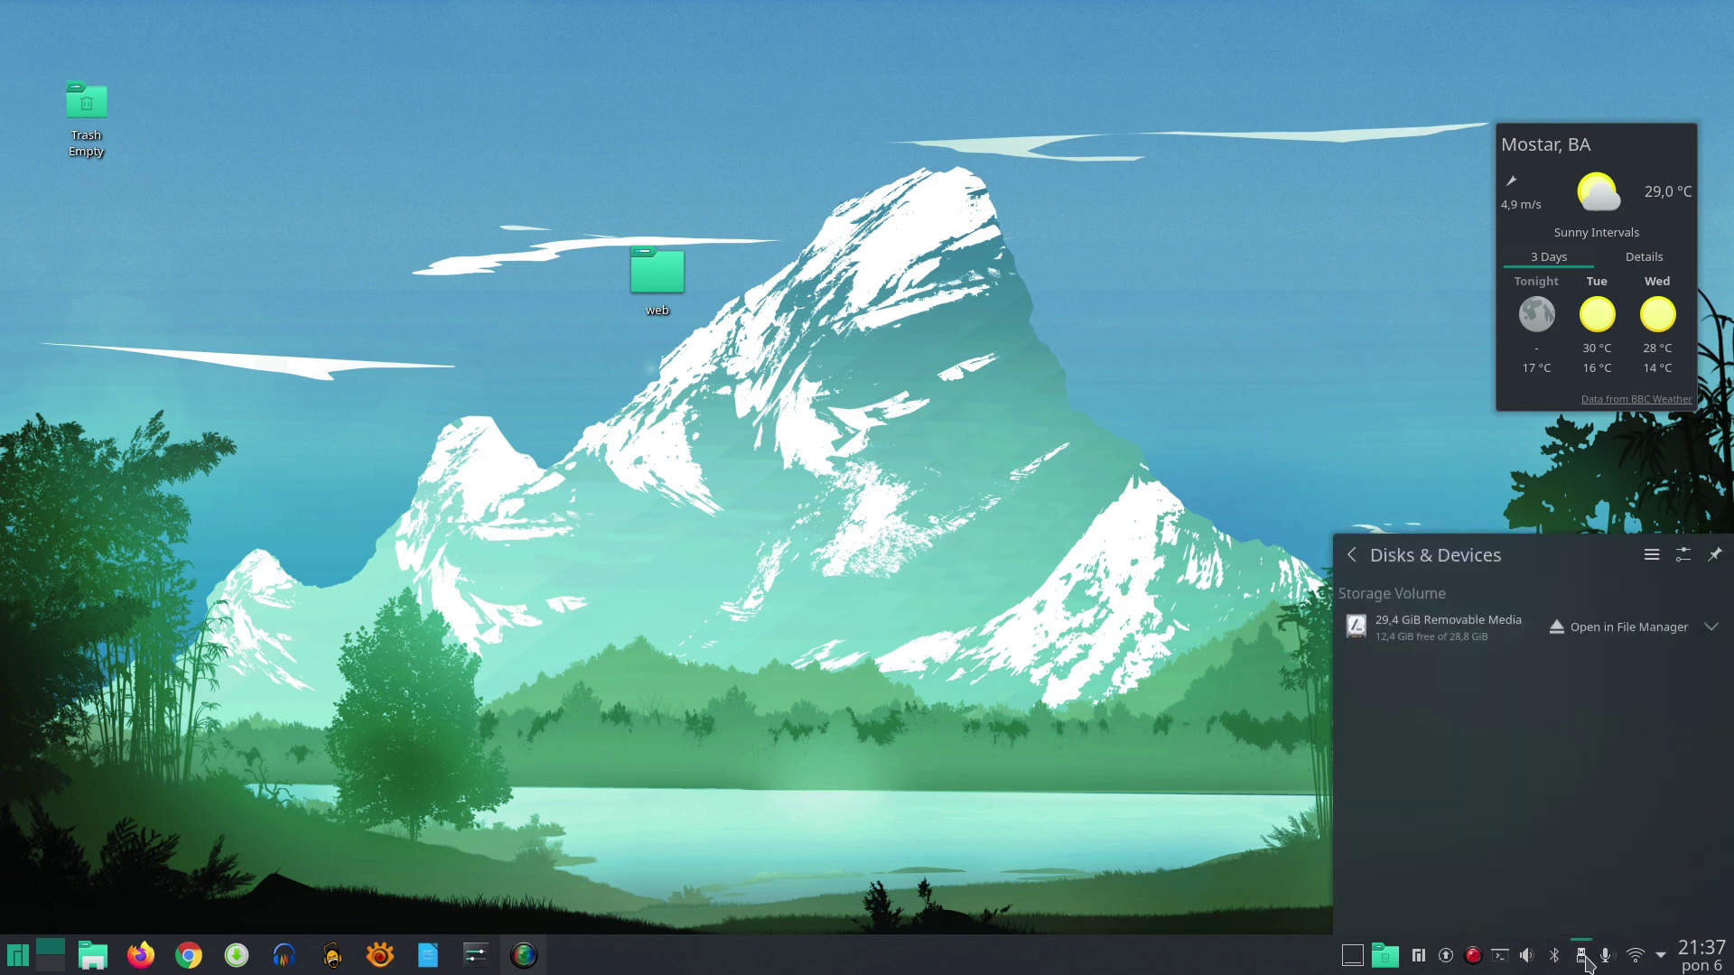
left_click(1582, 957)
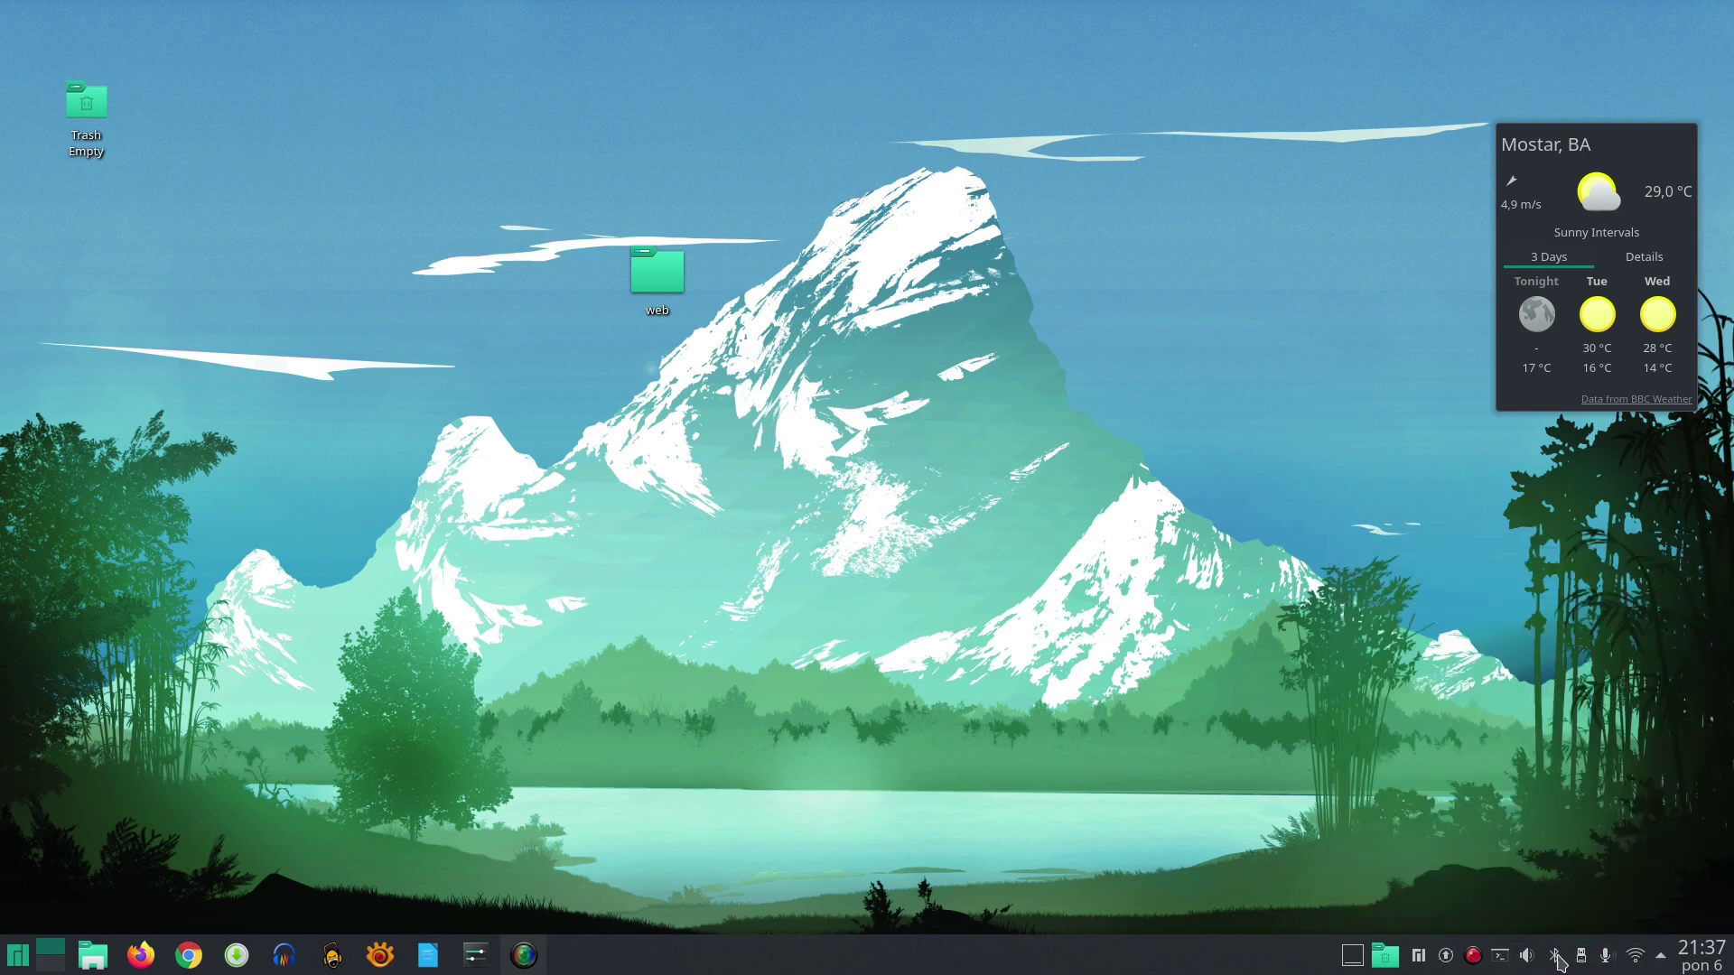
Raise the speaker volume from 29% to 42% in Audio Volume.
left_click(1527, 959)
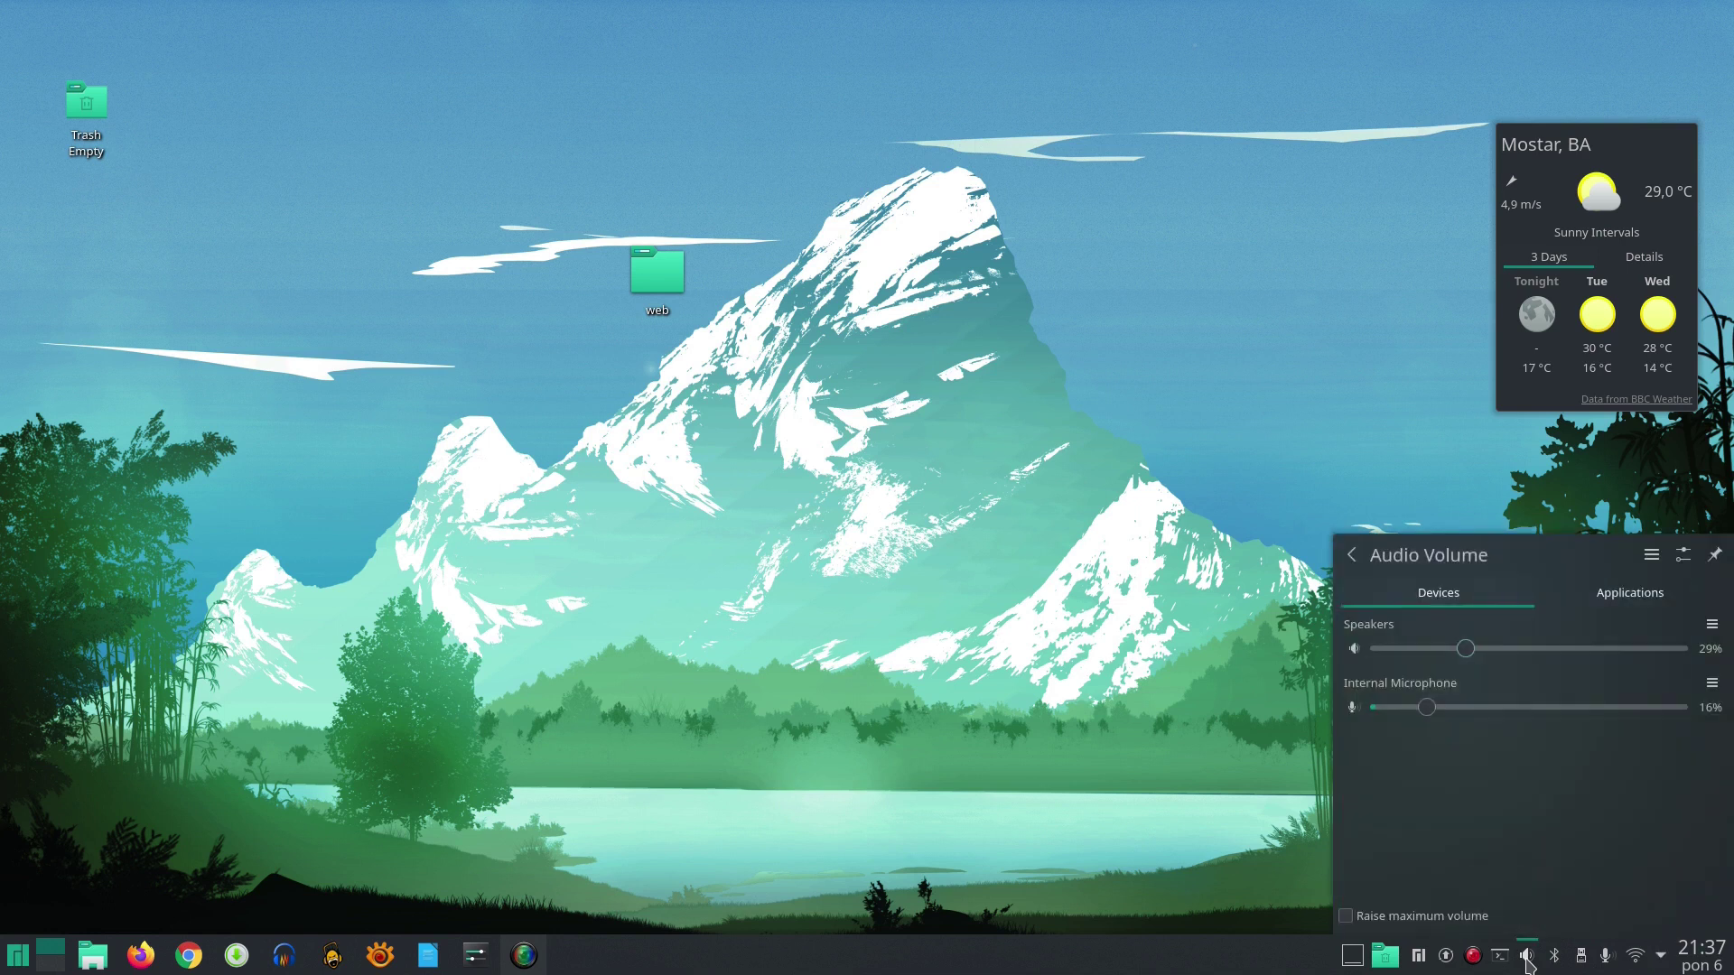
left_click_drag(1475, 650, 1504, 649)
left_click(1528, 958)
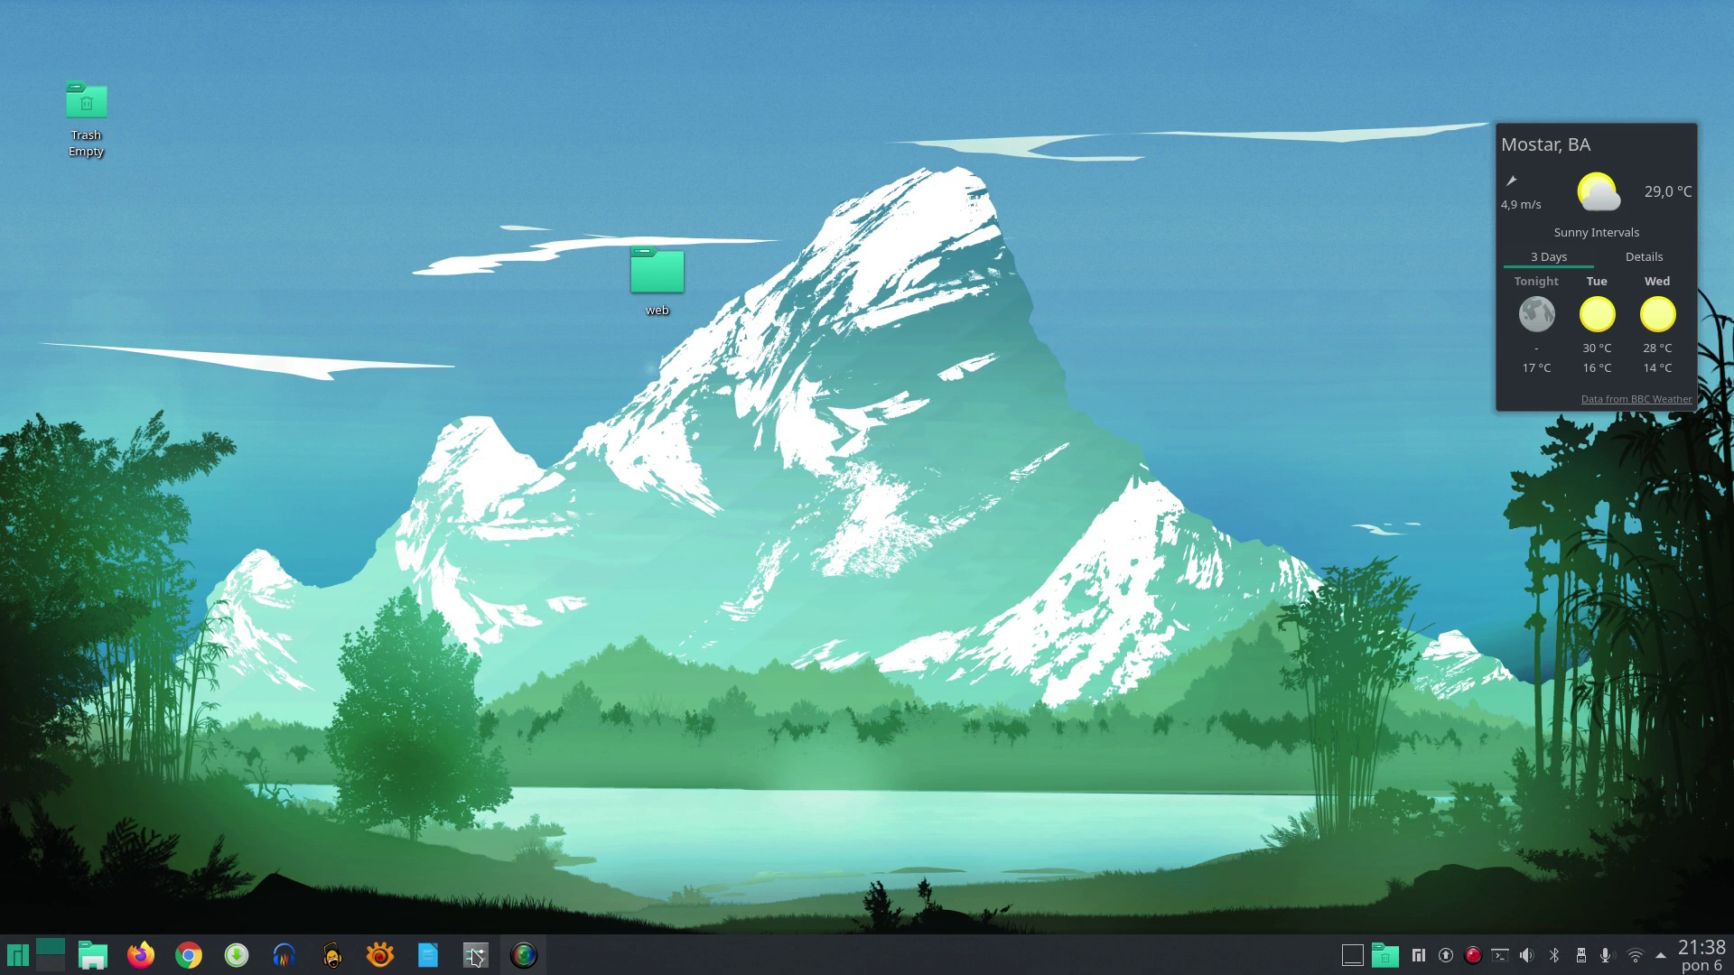
left_click(476, 957)
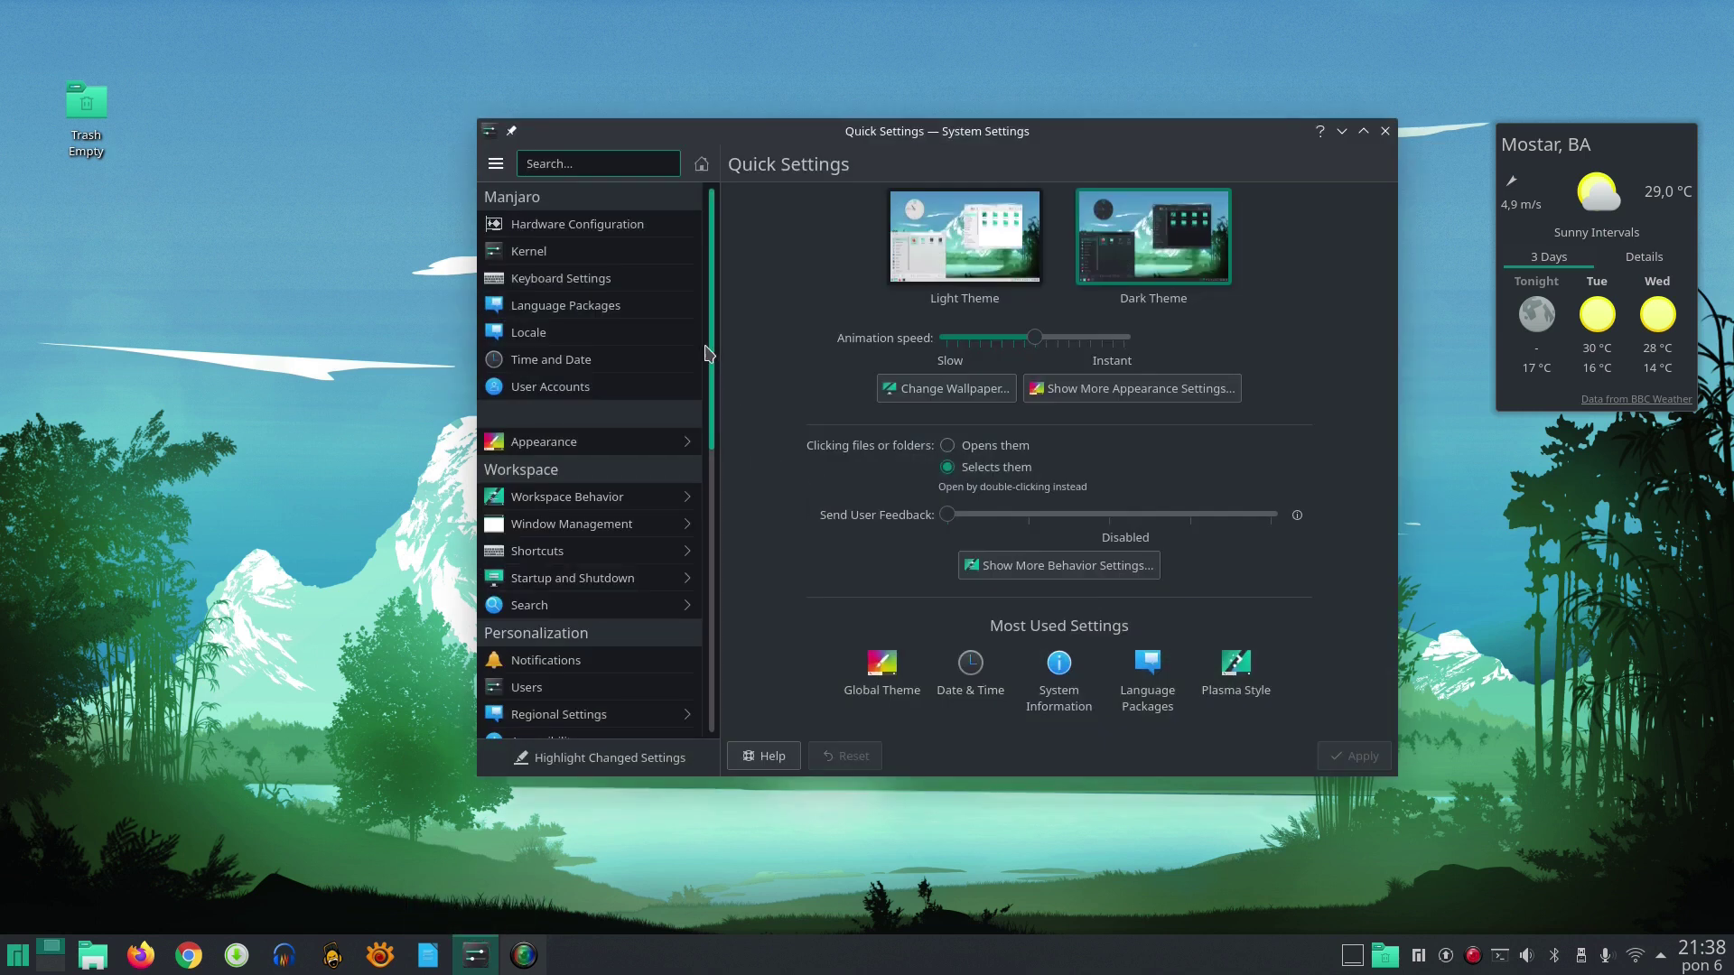
mouse_move(714, 341)
left_mouse_down()
mouse_move(719, 660)
mouse_move(714, 271)
left_mouse_up()
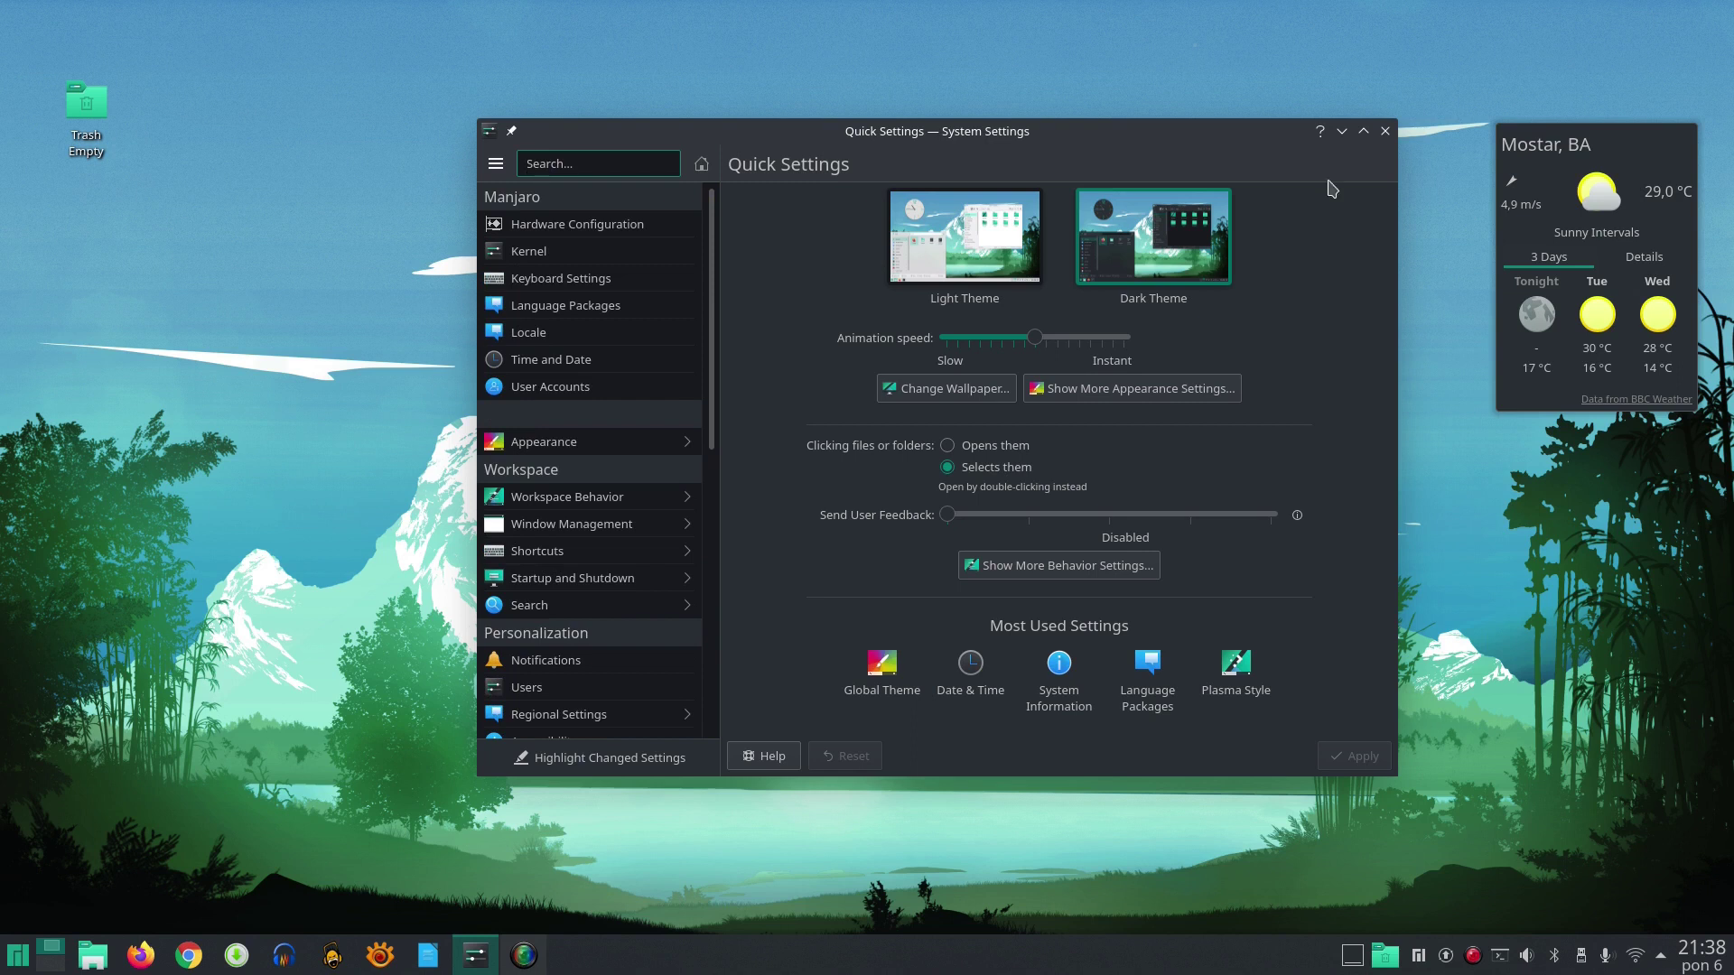
left_click(1385, 130)
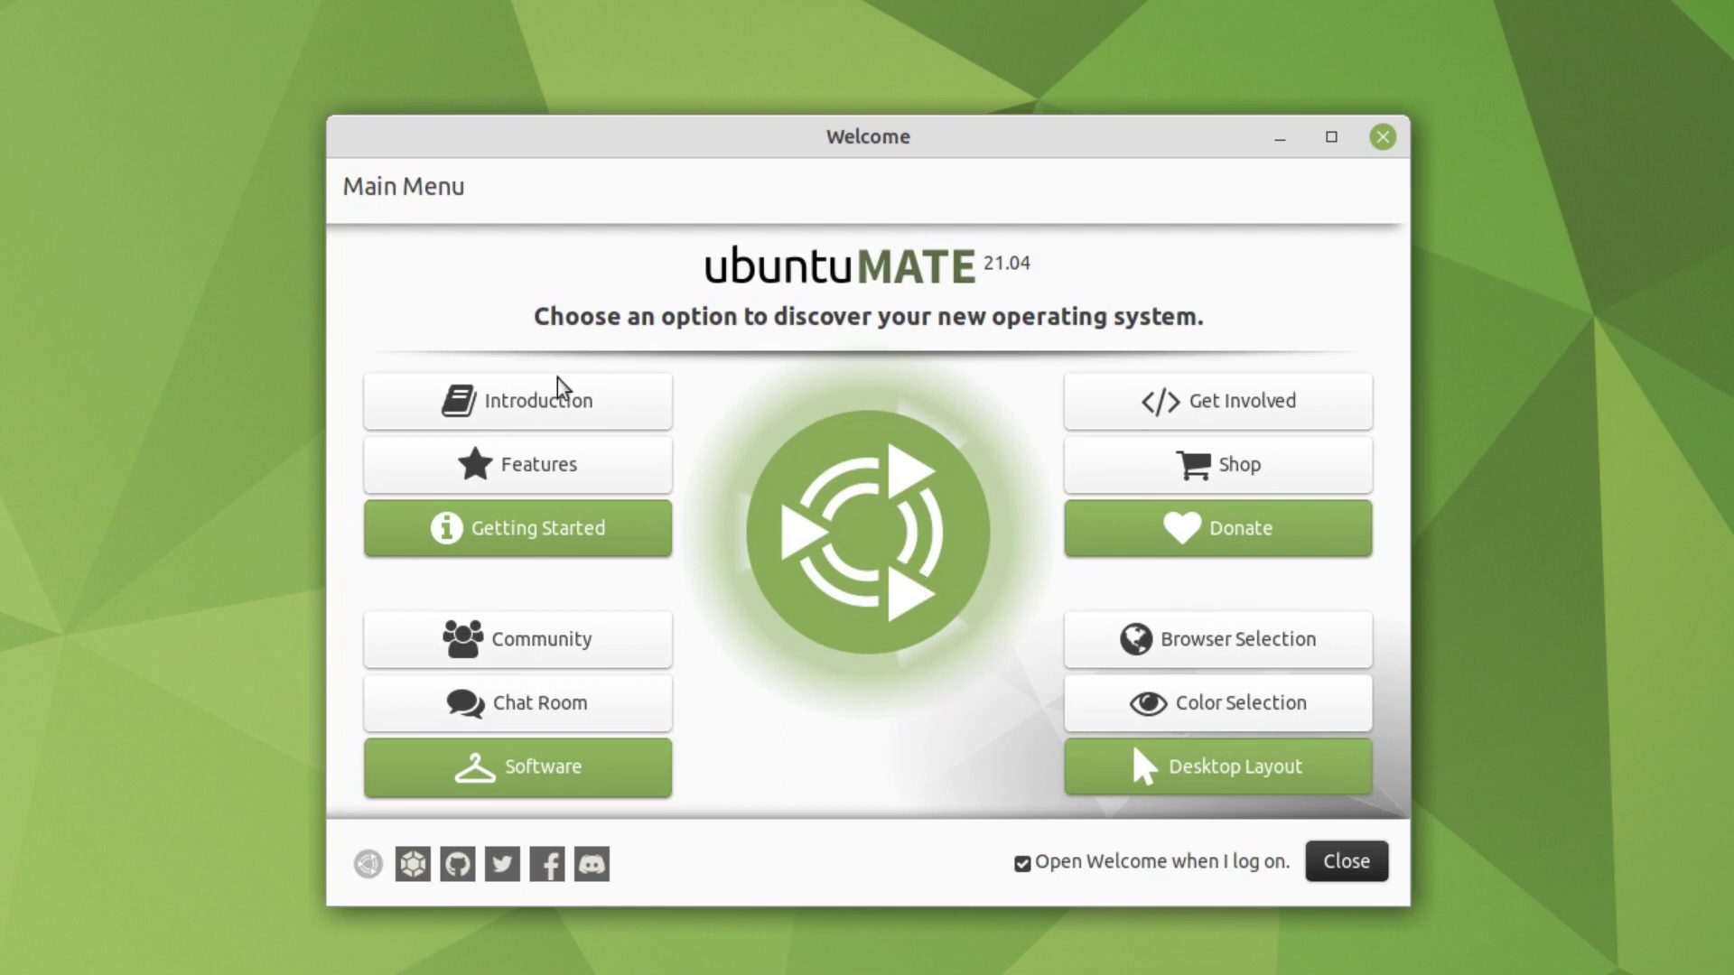
left_click(564, 411)
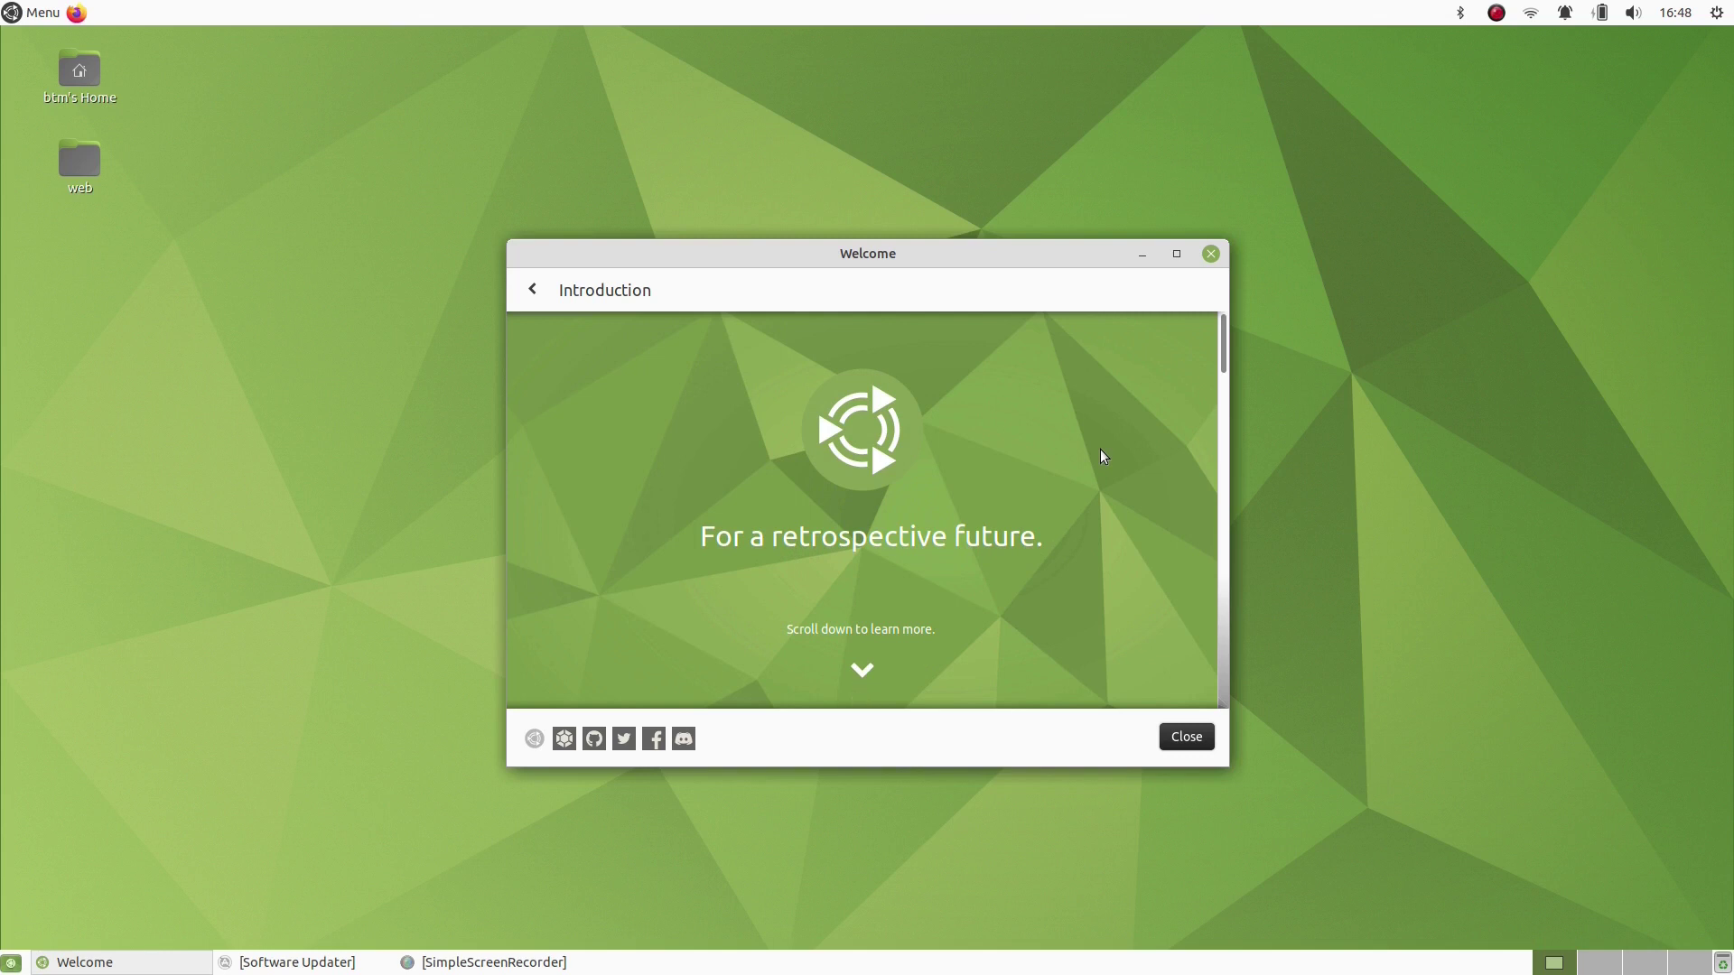
scroll(1101, 456, "down", 2)
scroll(1101, 457, "down", 2)
scroll(1102, 457, "down", 2)
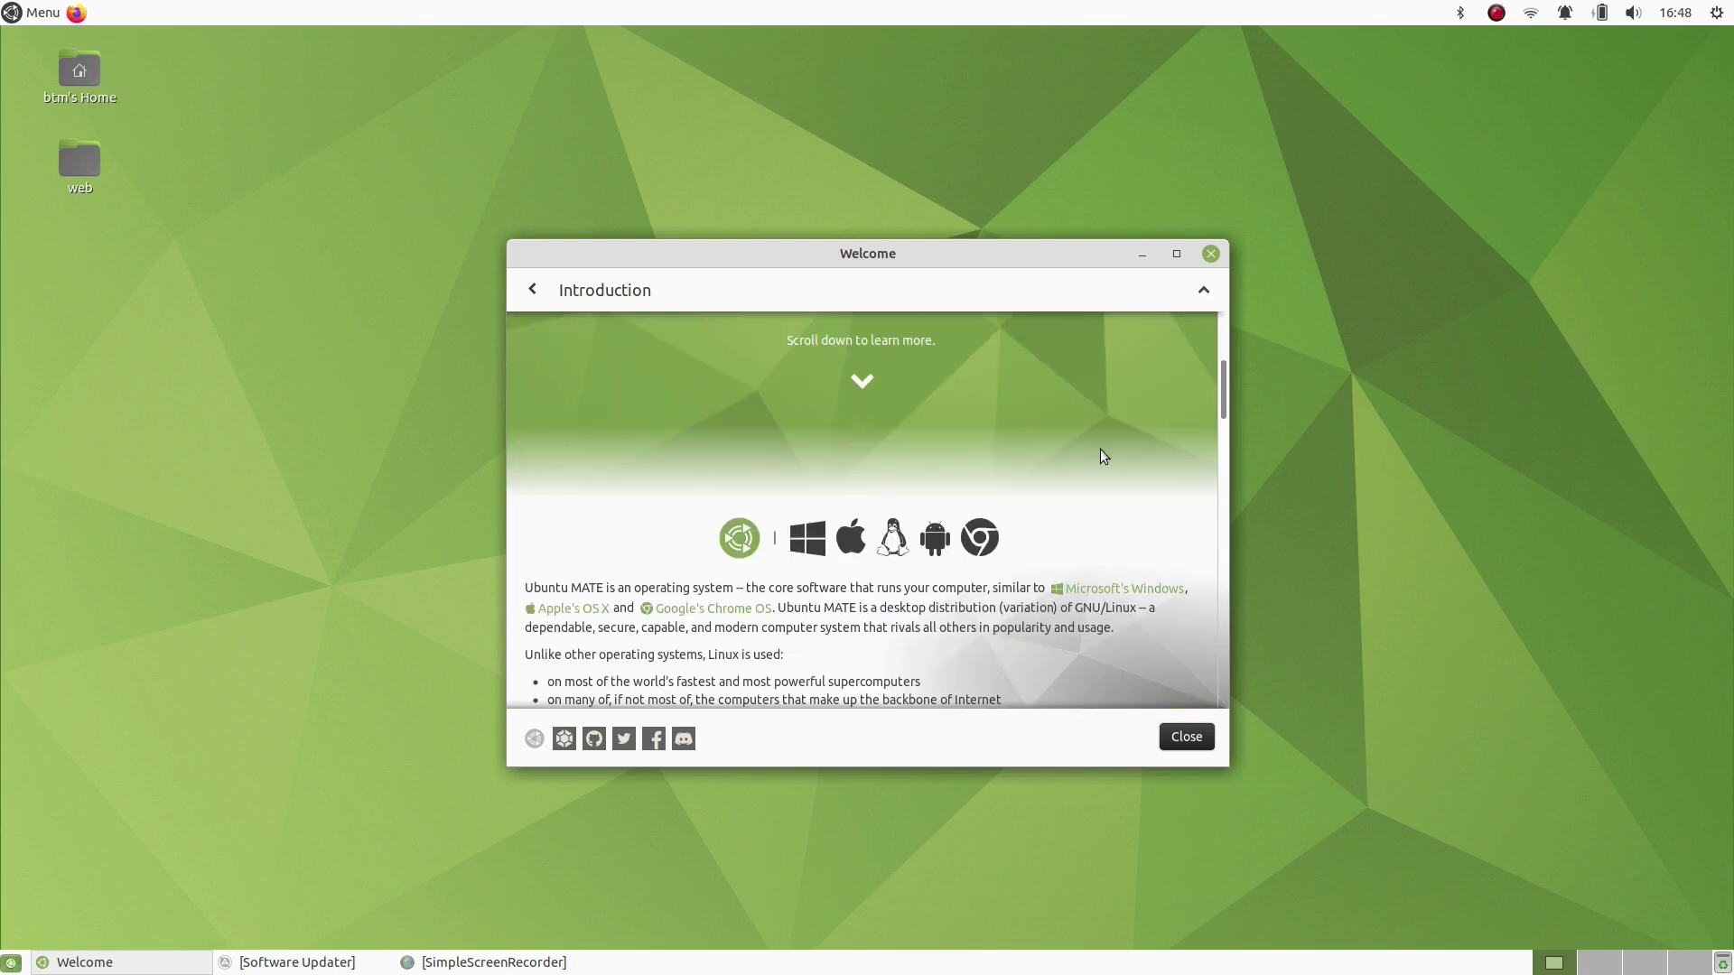
scroll(1102, 457, "down", 2)
scroll(1102, 456, "down", 1)
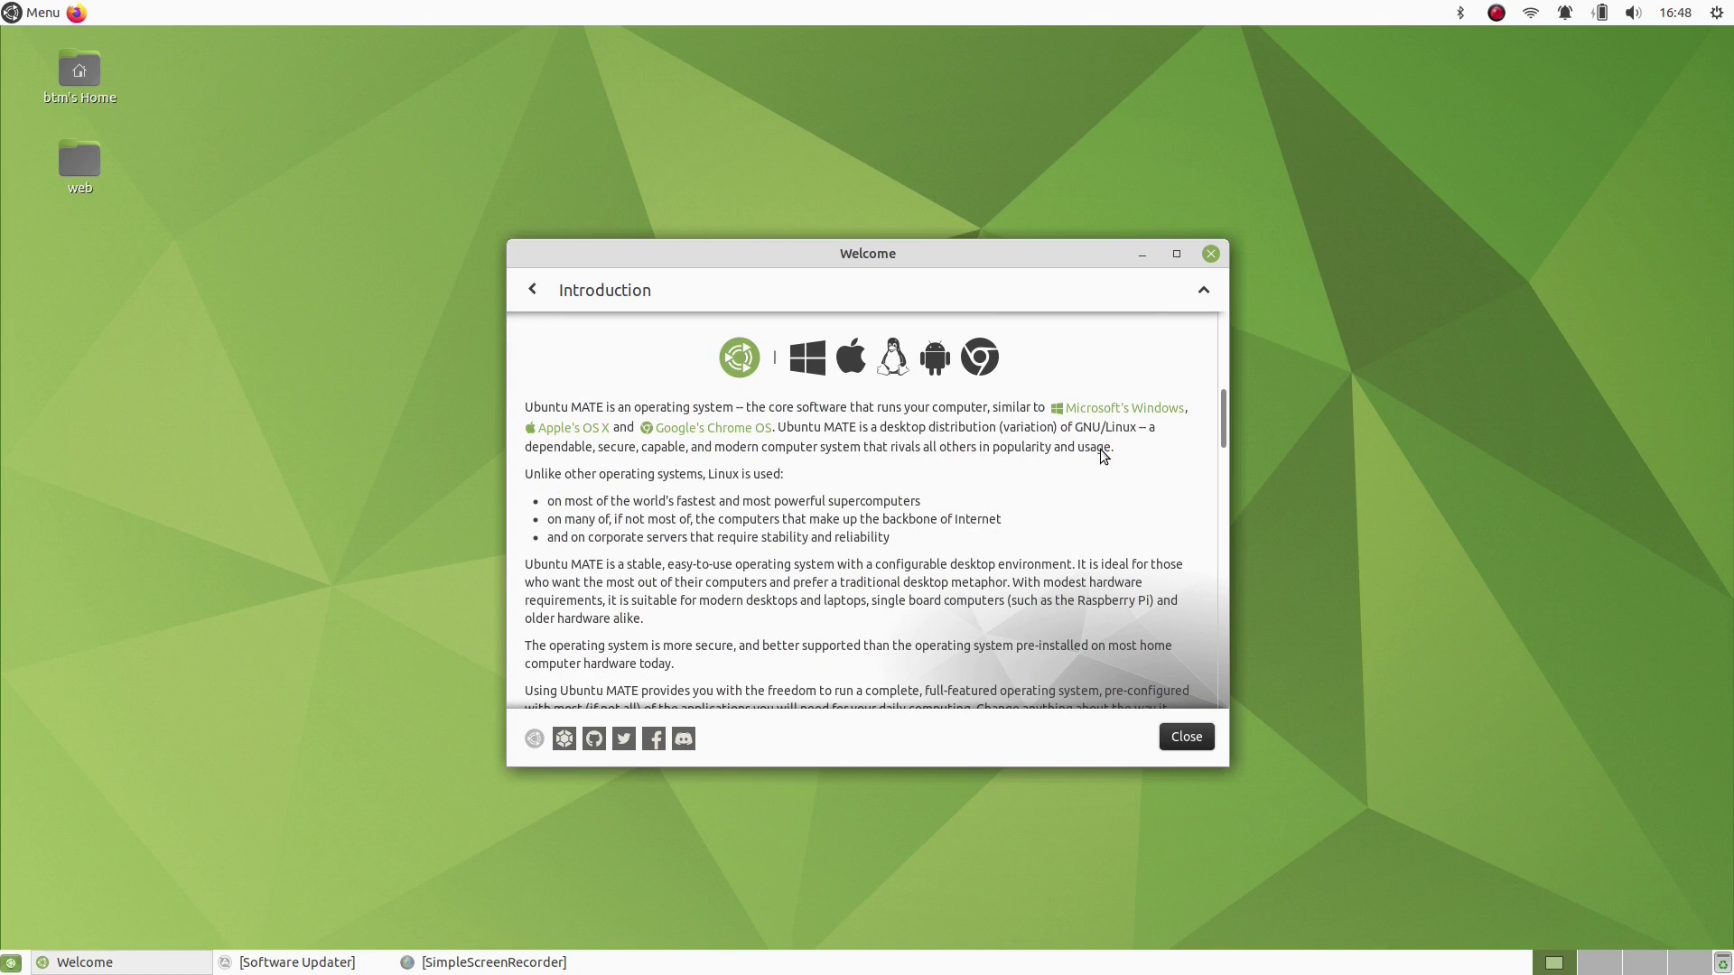
scroll(1101, 456, "down", 3)
scroll(1102, 457, "down", 2)
scroll(1101, 457, "down", 2)
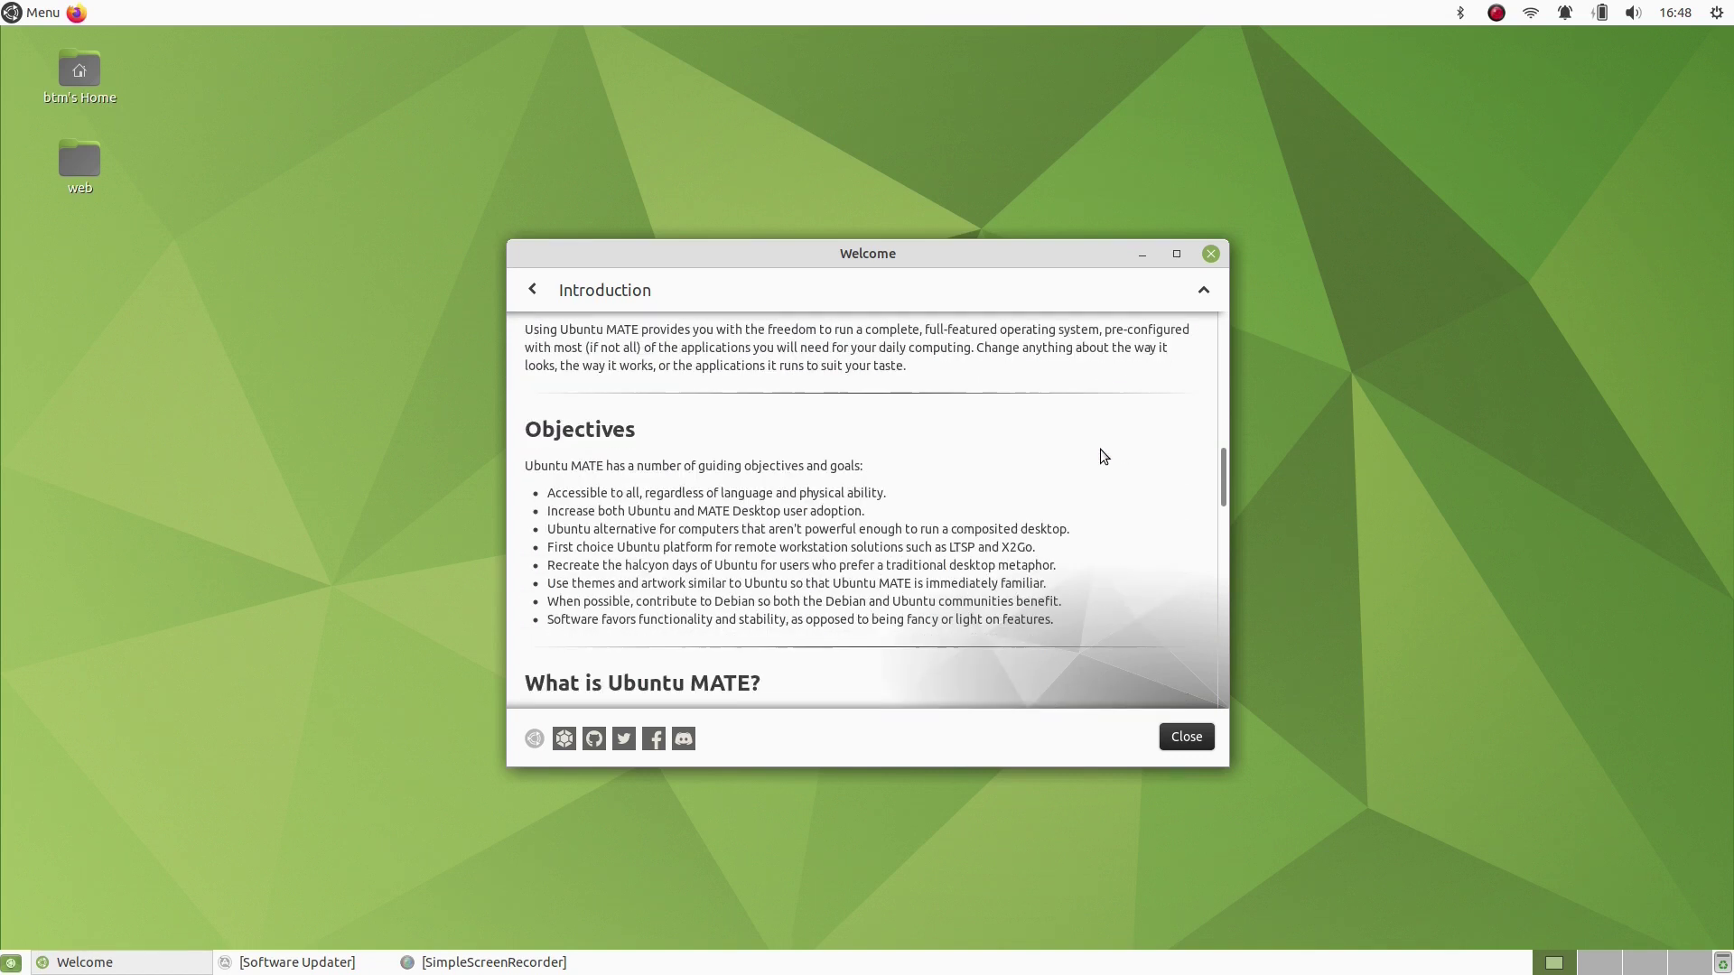
scroll(1101, 456, "down", 1)
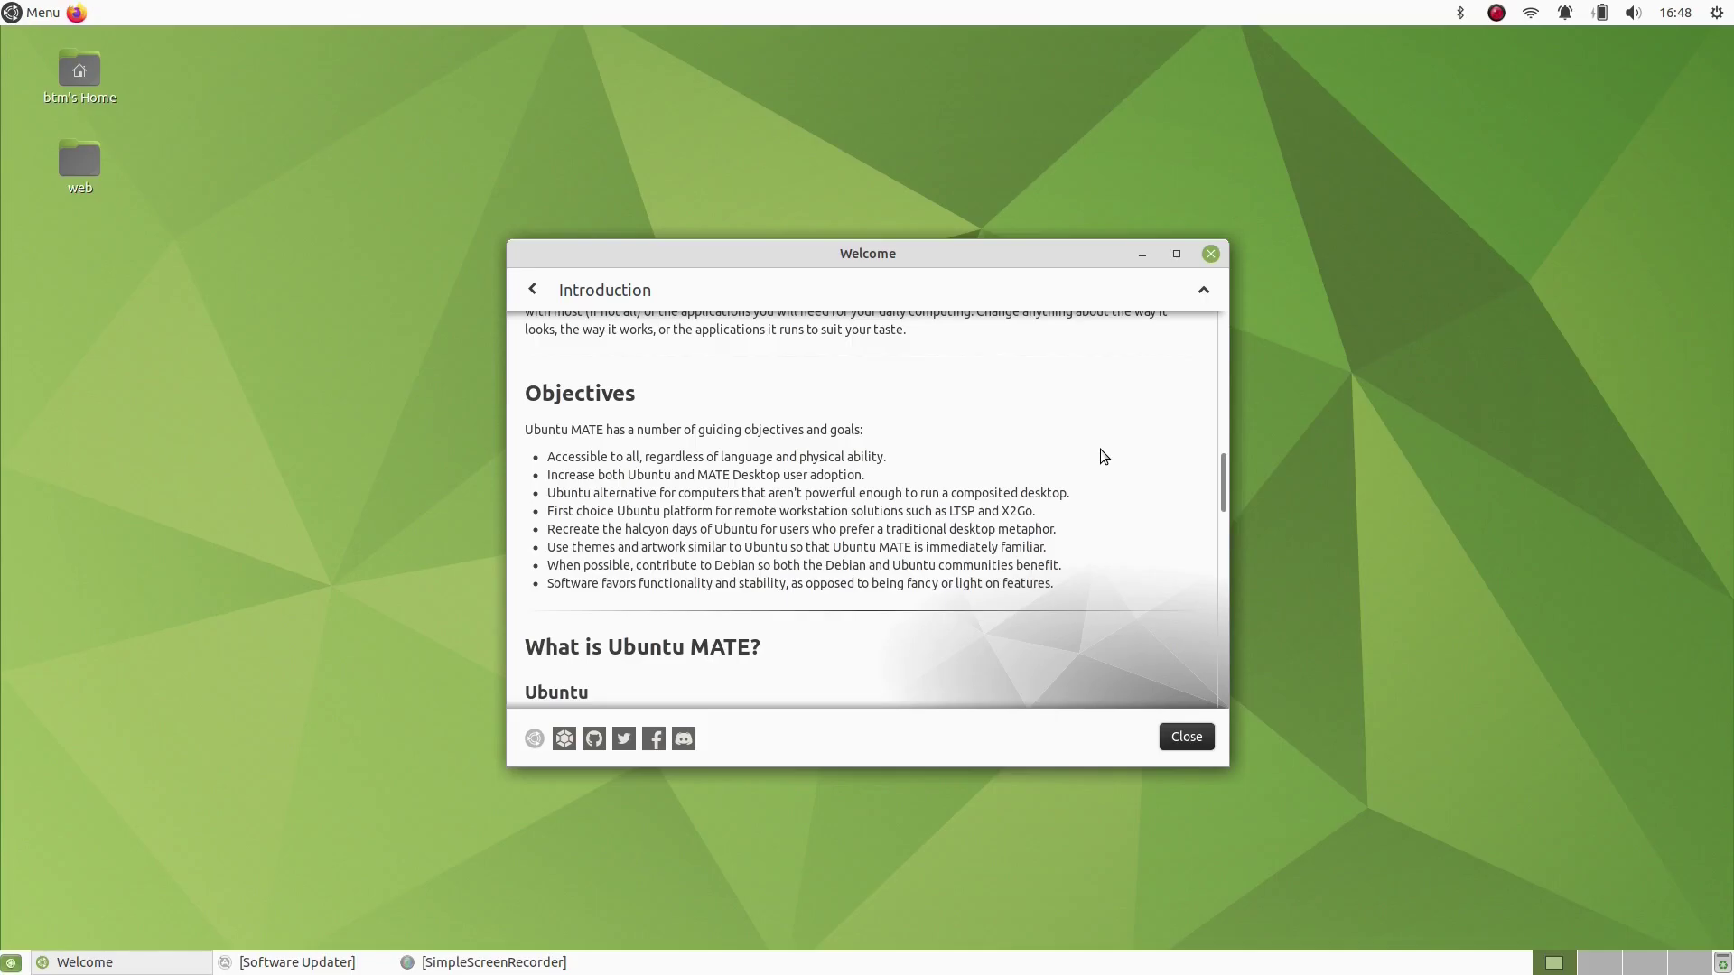
scroll(1102, 456, "down", 3)
scroll(1102, 456, "down", 2)
scroll(1100, 457, "down", 1)
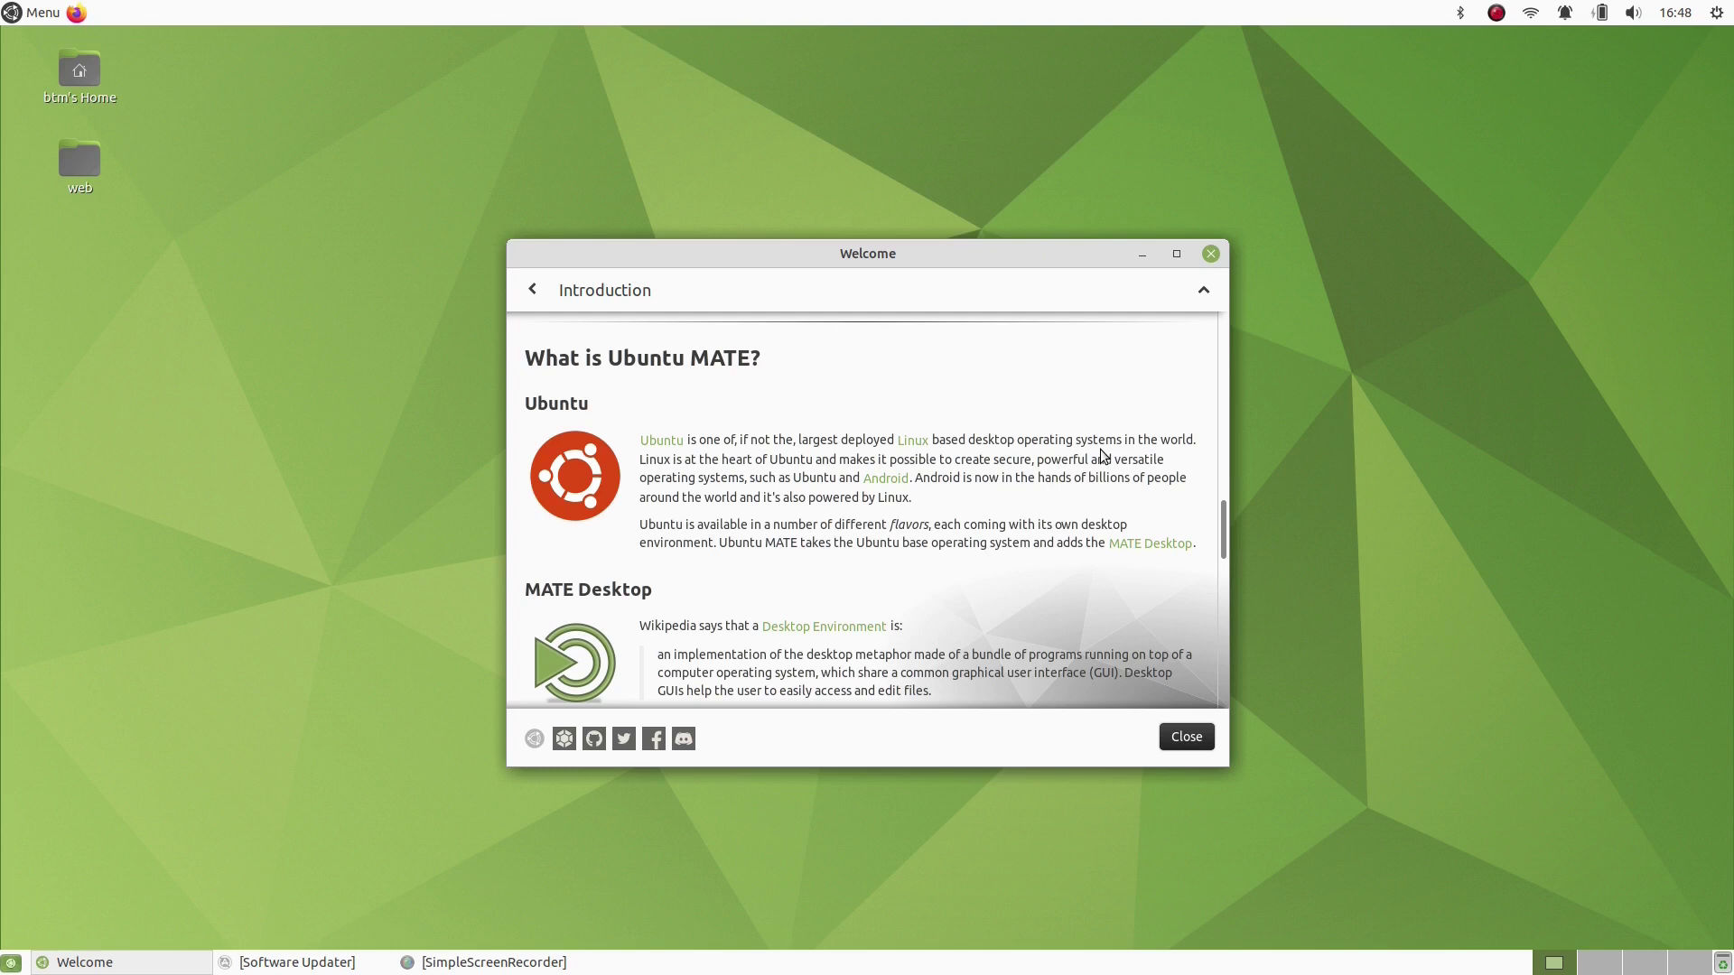
scroll(1101, 457, "down", 2)
scroll(1101, 457, "down", 2)
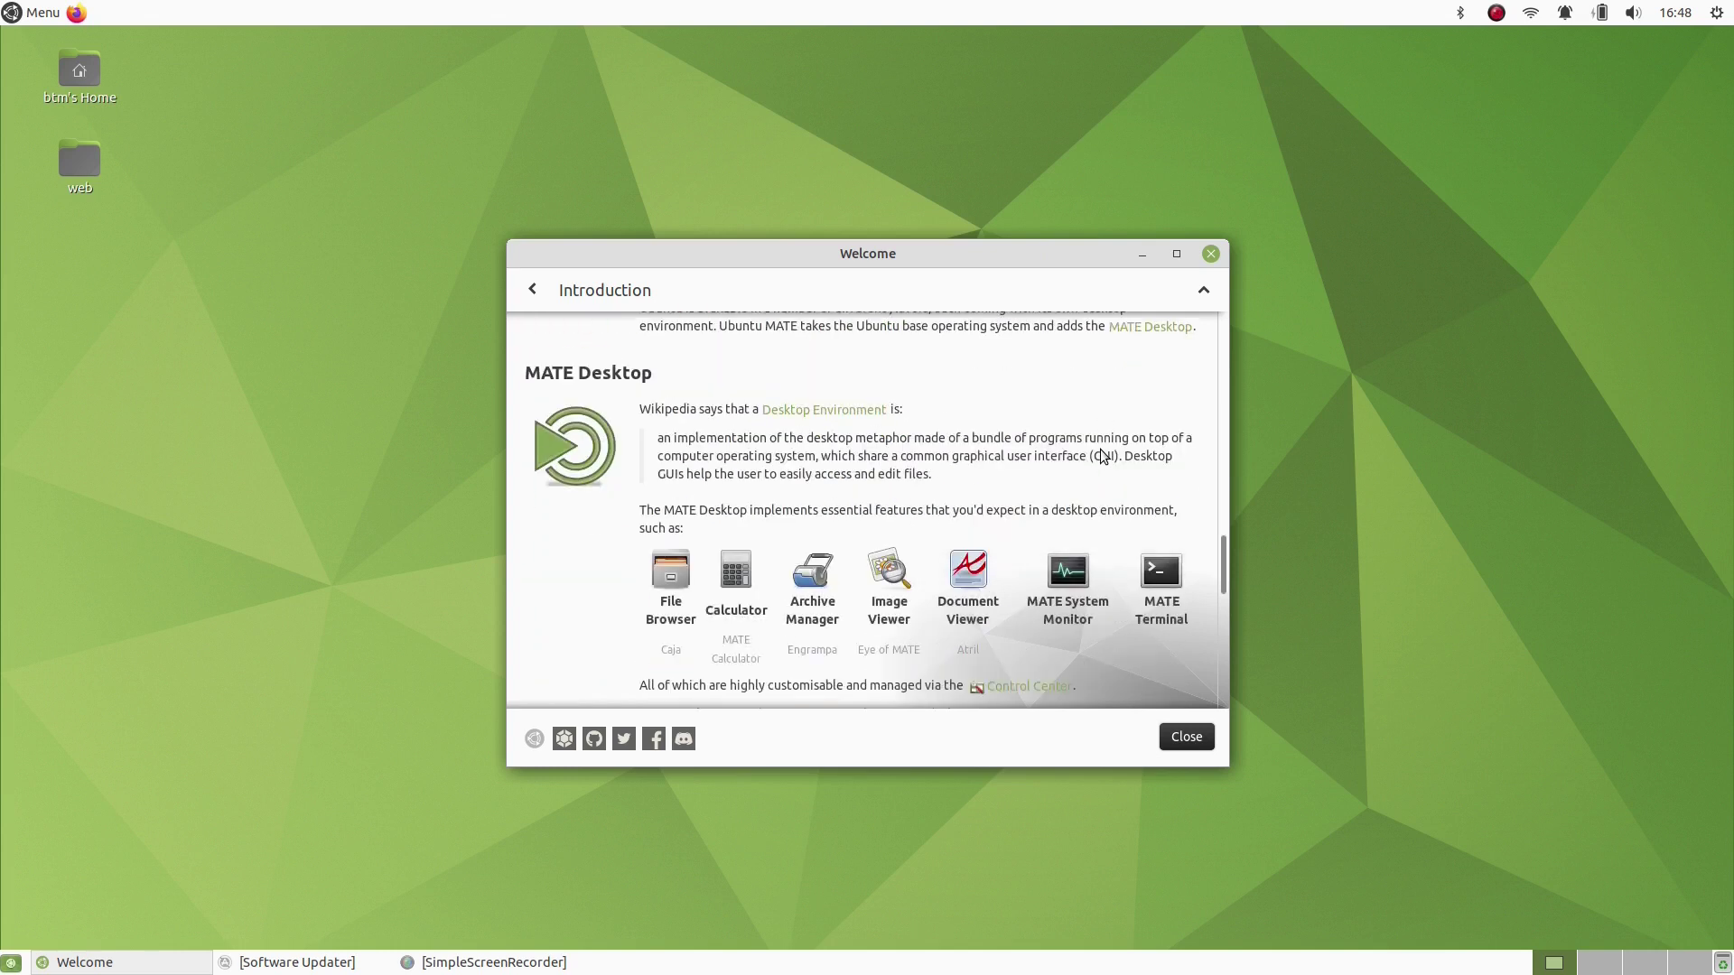
scroll(1100, 457, "down", 3)
scroll(1102, 457, "down", 3)
scroll(1101, 456, "down", 3)
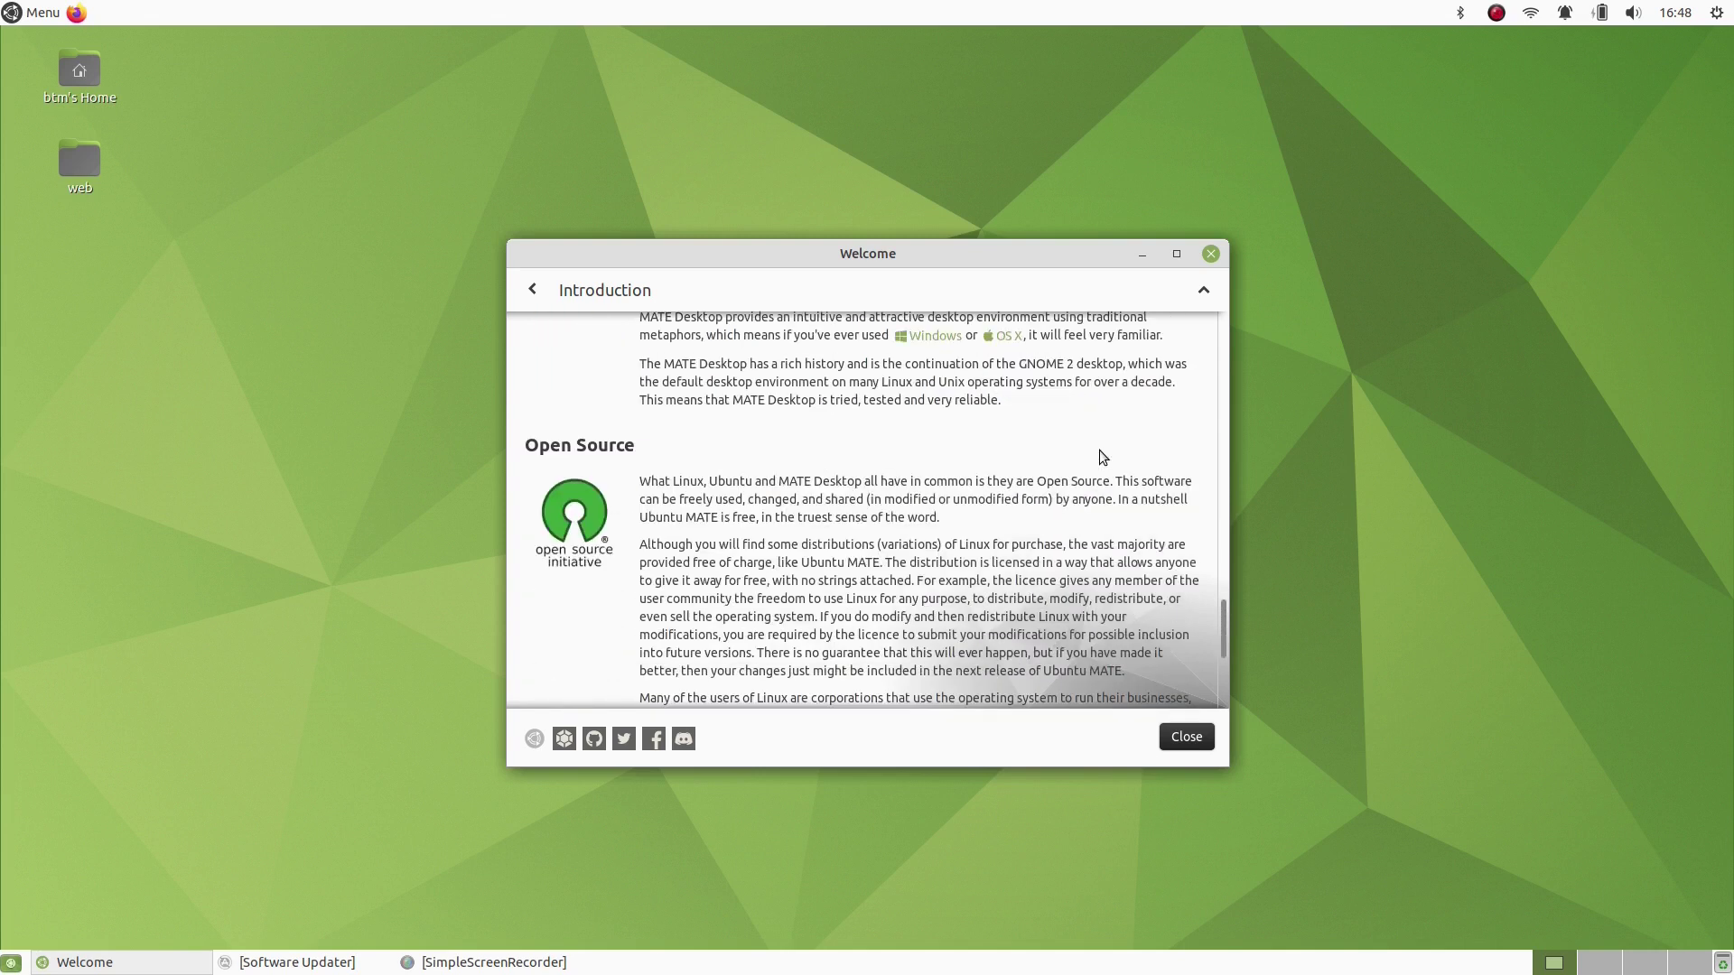
scroll(1102, 456, "down", 3)
scroll(1101, 457, "up", 1)
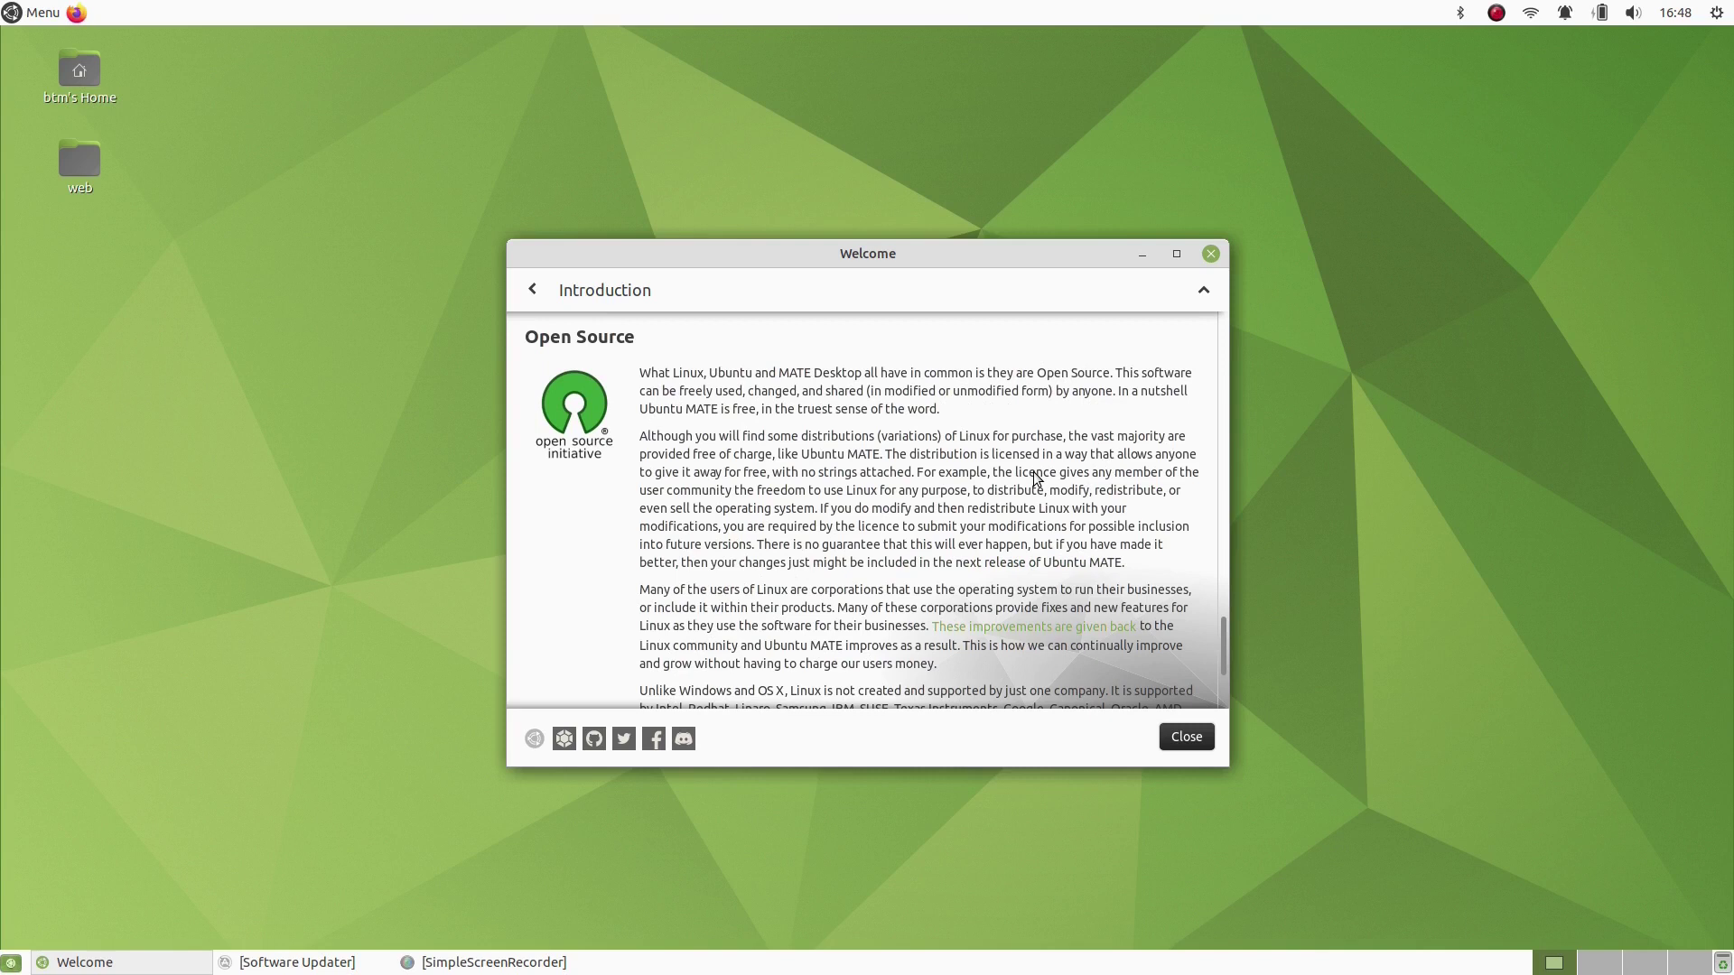
scroll(1037, 476, "down", 3)
scroll(1037, 476, "down", 2)
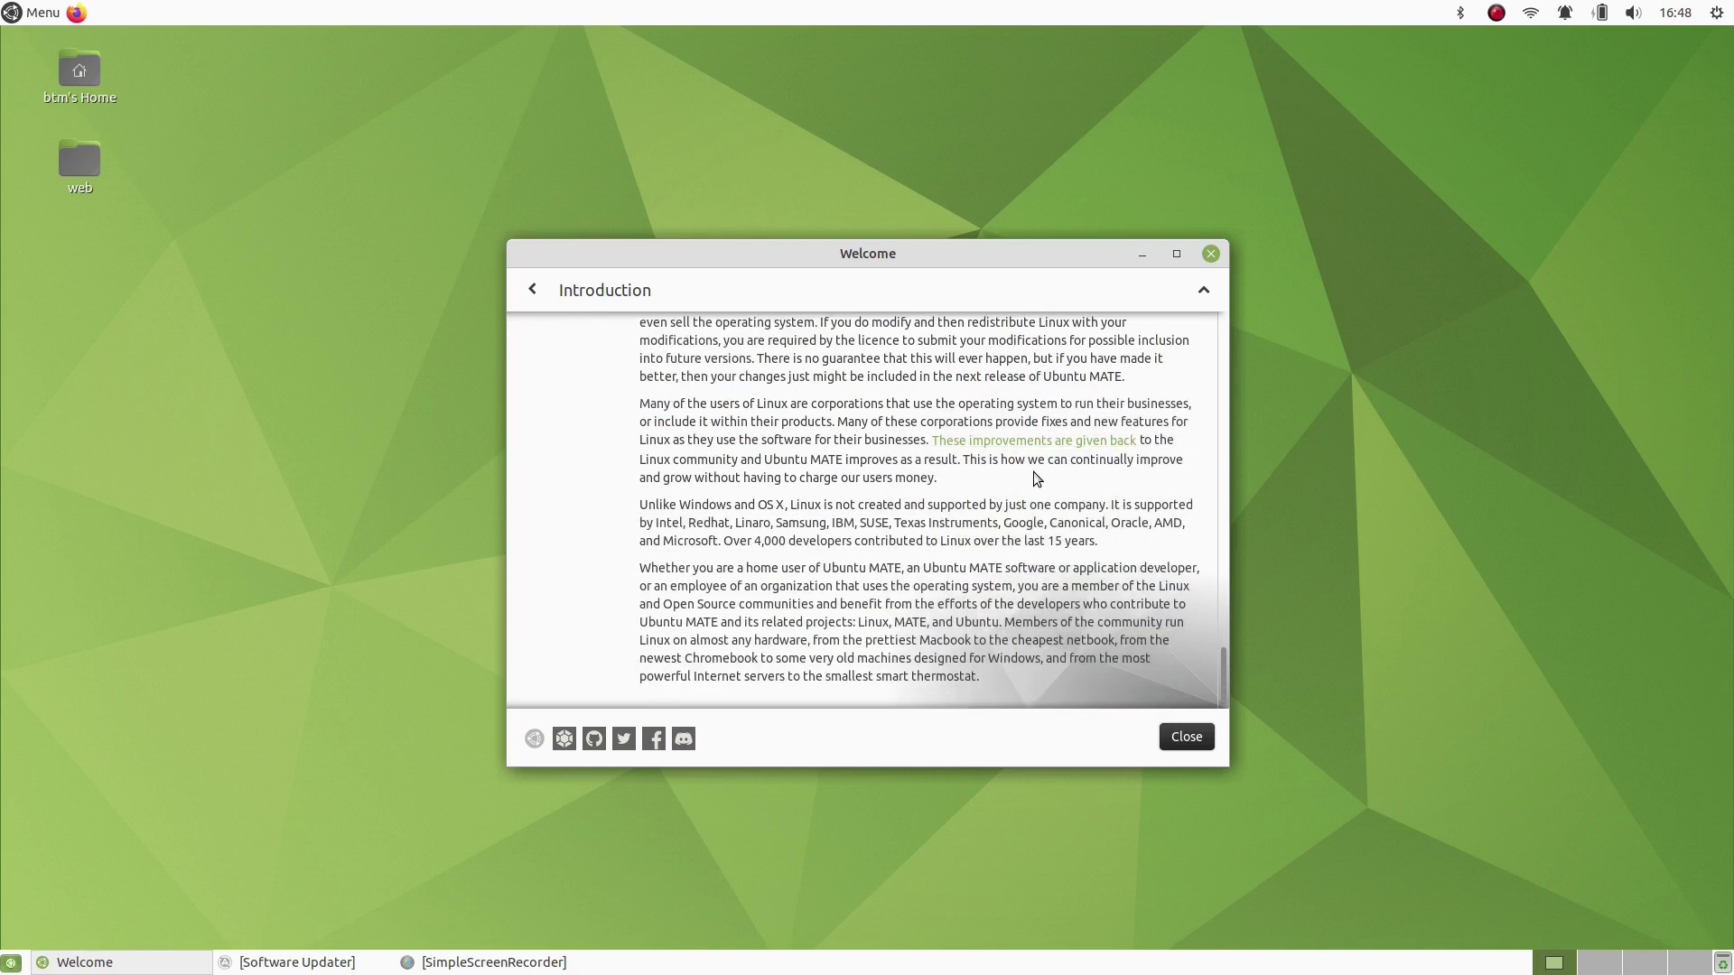
Return to the Ubuntu MATE Welcome main menu and open Features.
left_click(536, 290)
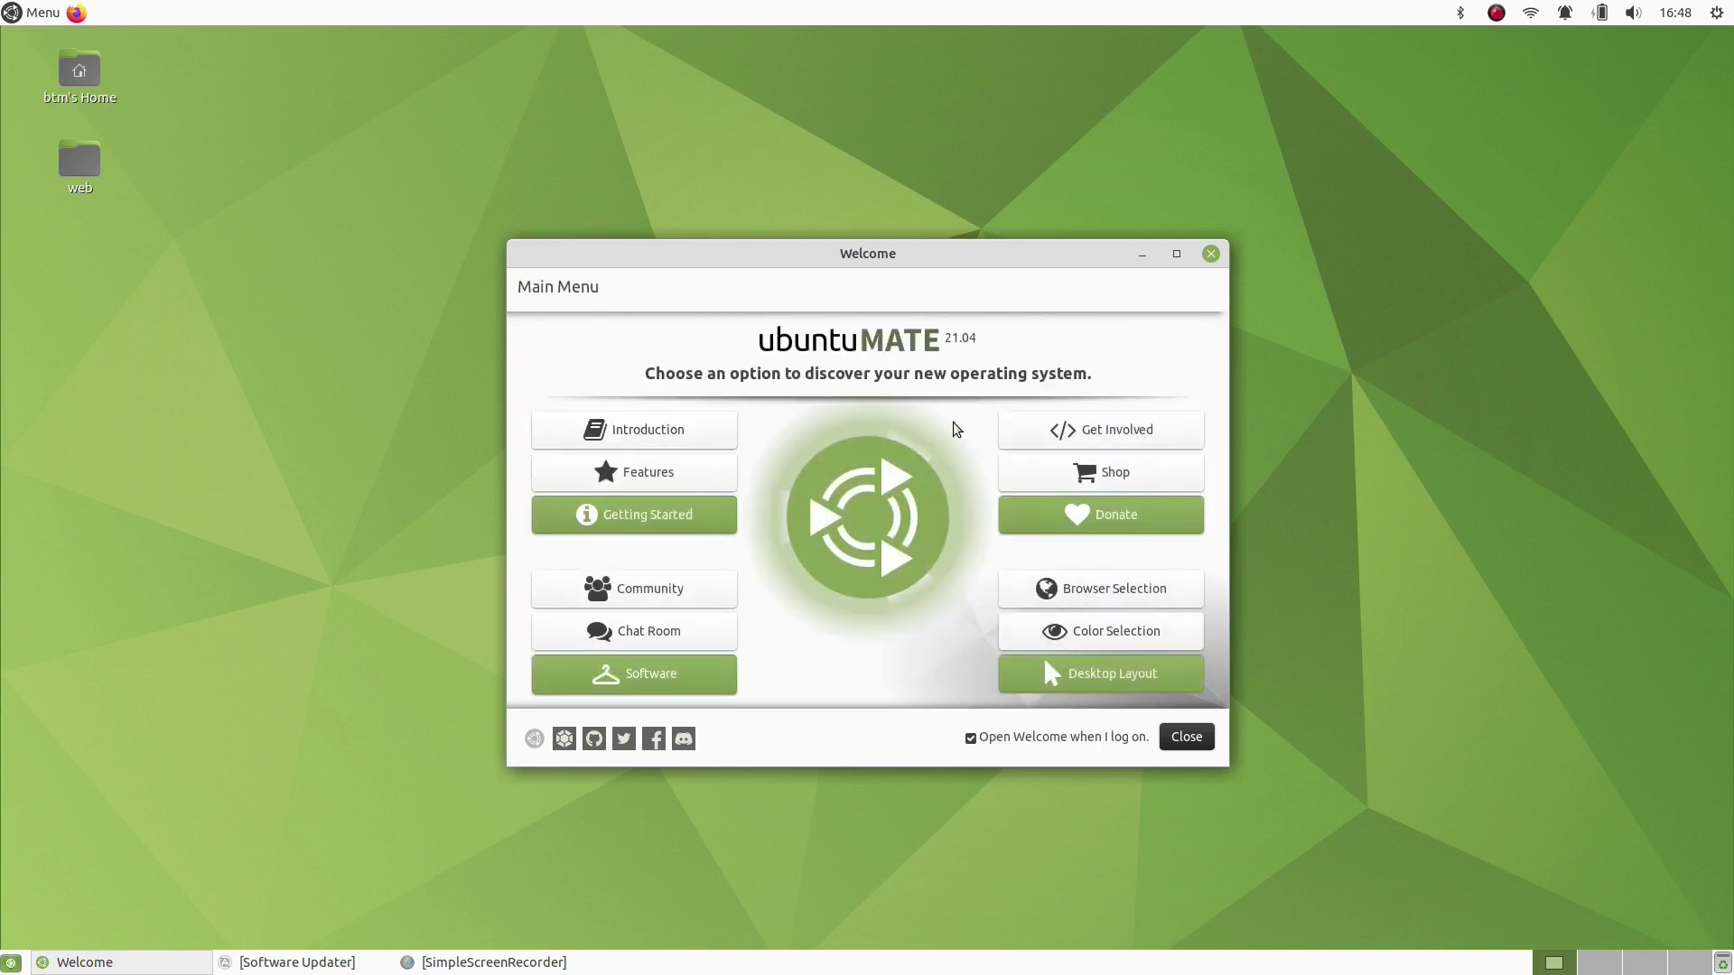
left_click(658, 483)
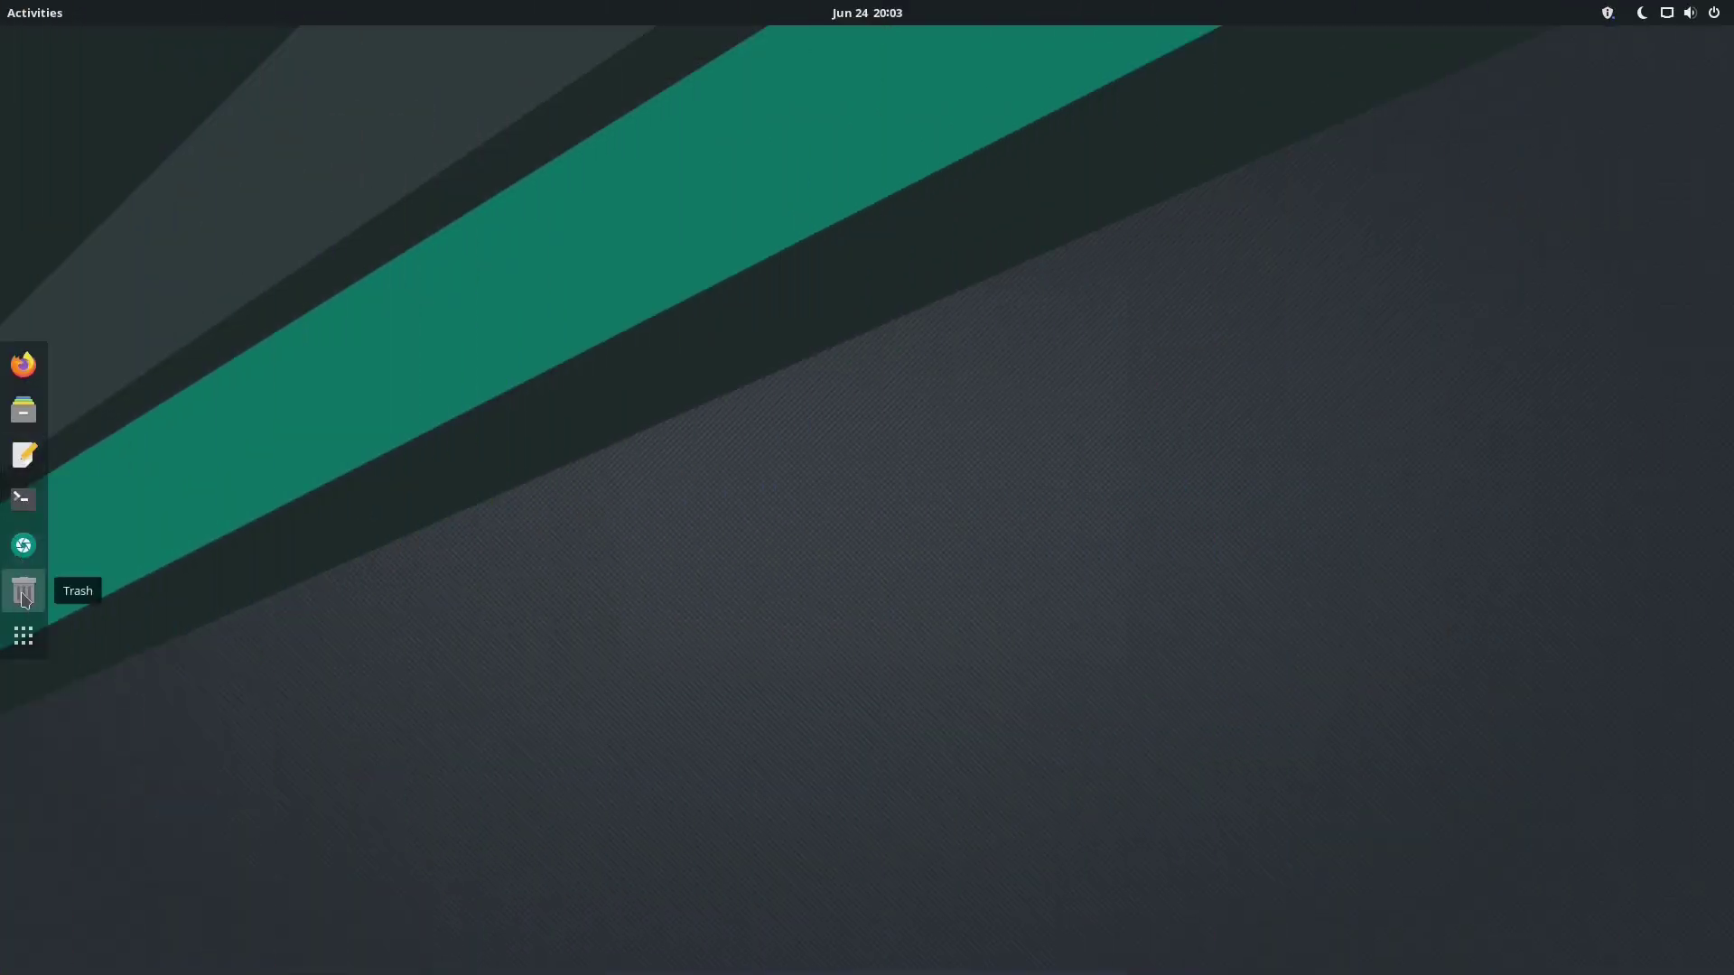
Launch Terminal, centre it on screen, and run uname -a.
left_click(23, 635)
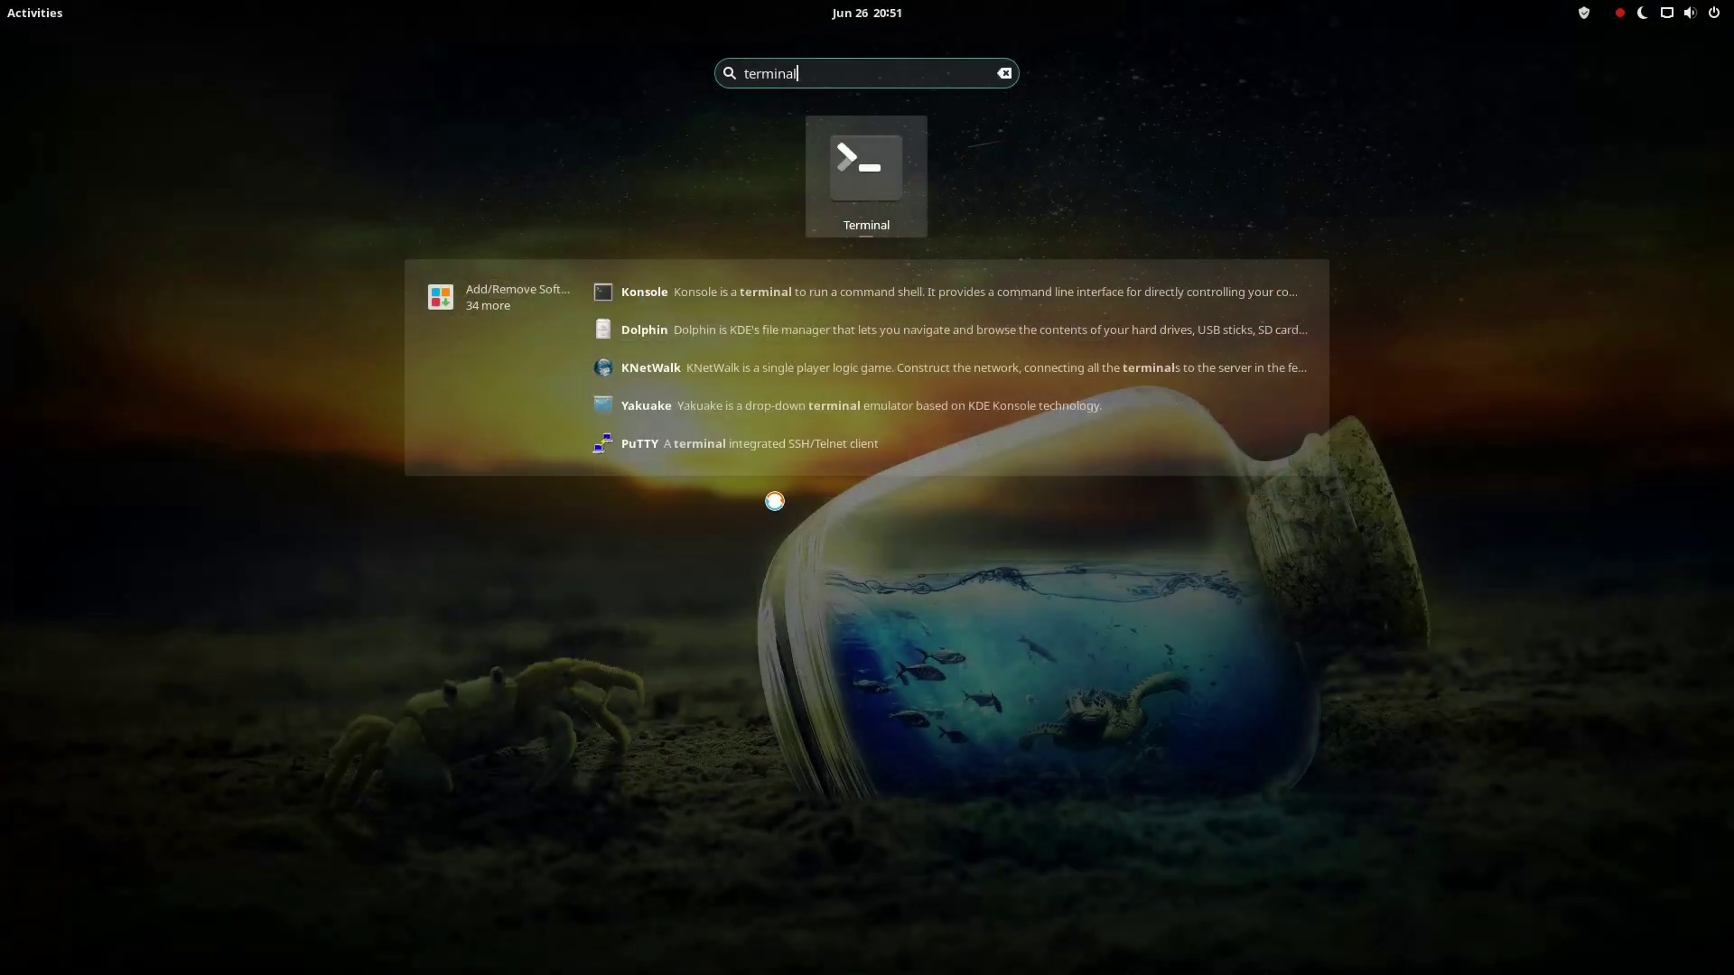
key("Return")
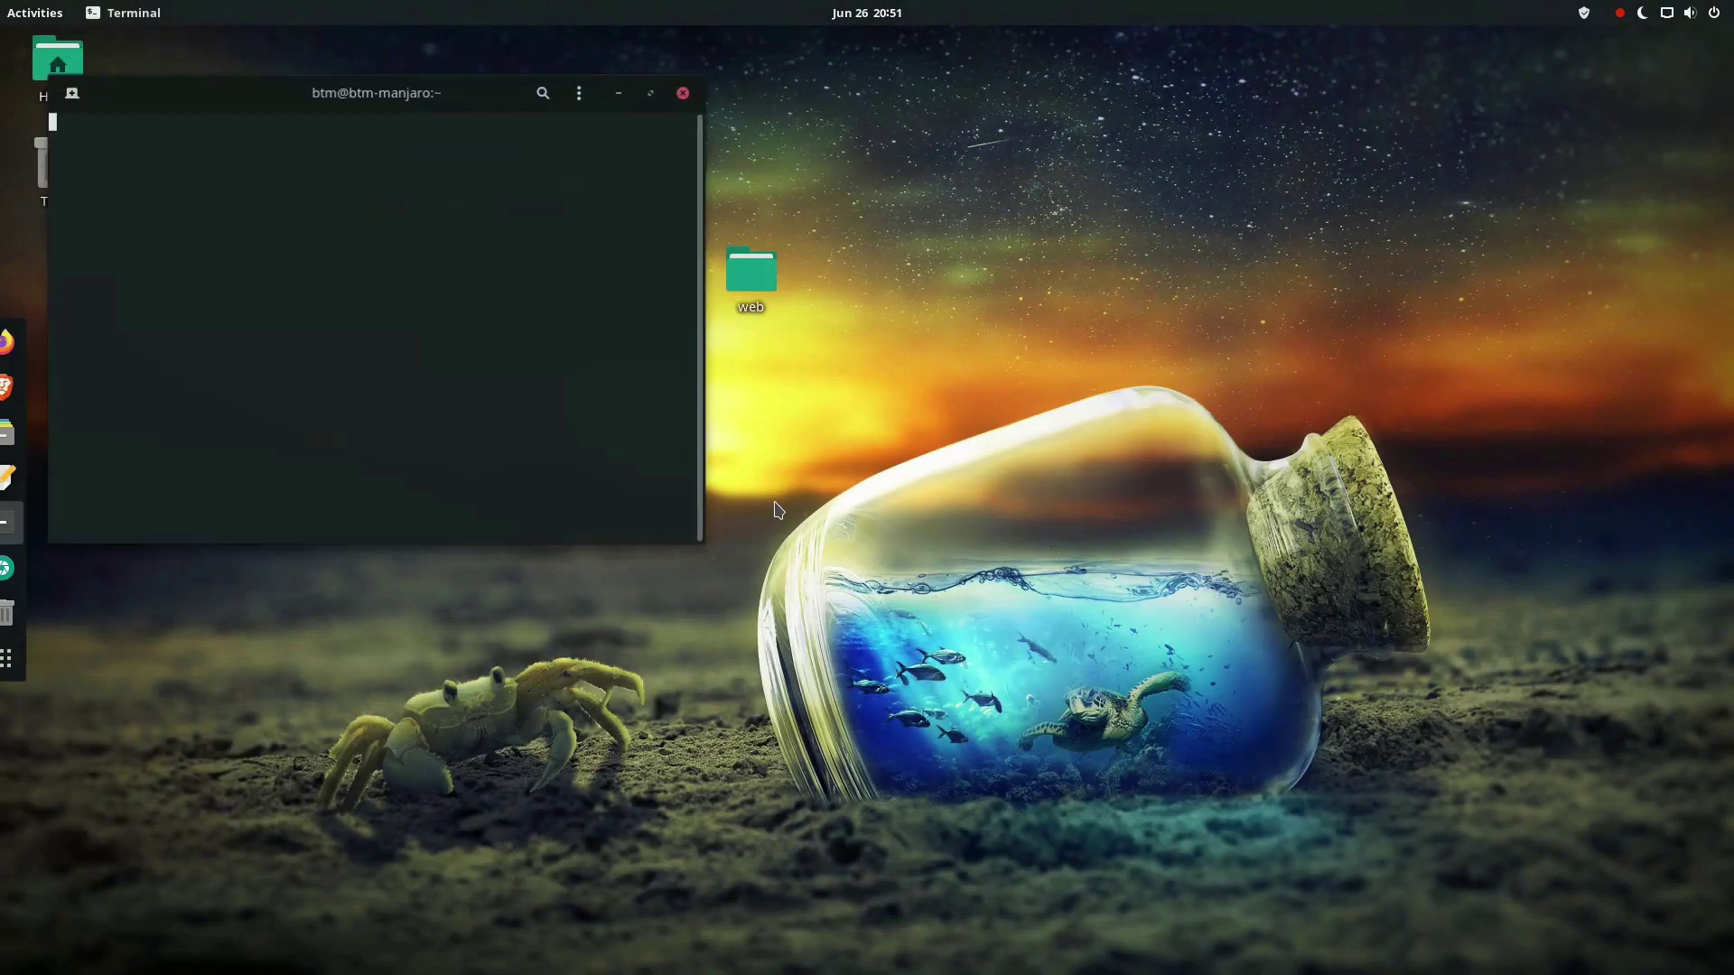
left_click_drag(463, 106, 953, 245)
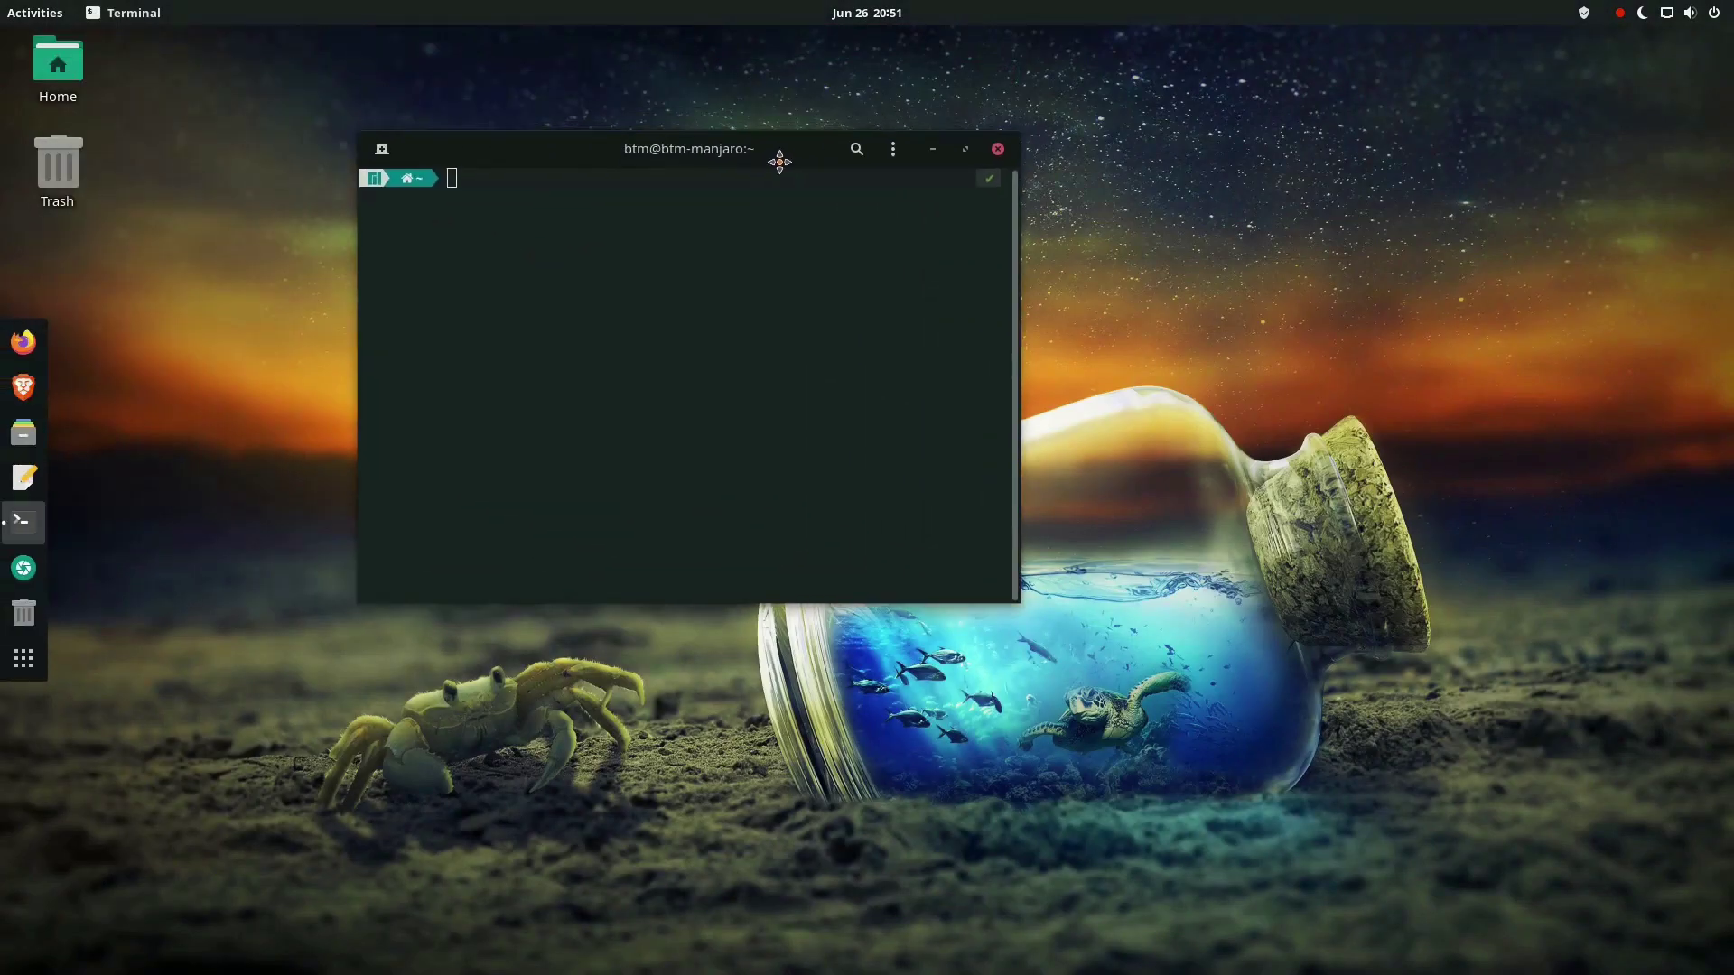
type("uname -a")
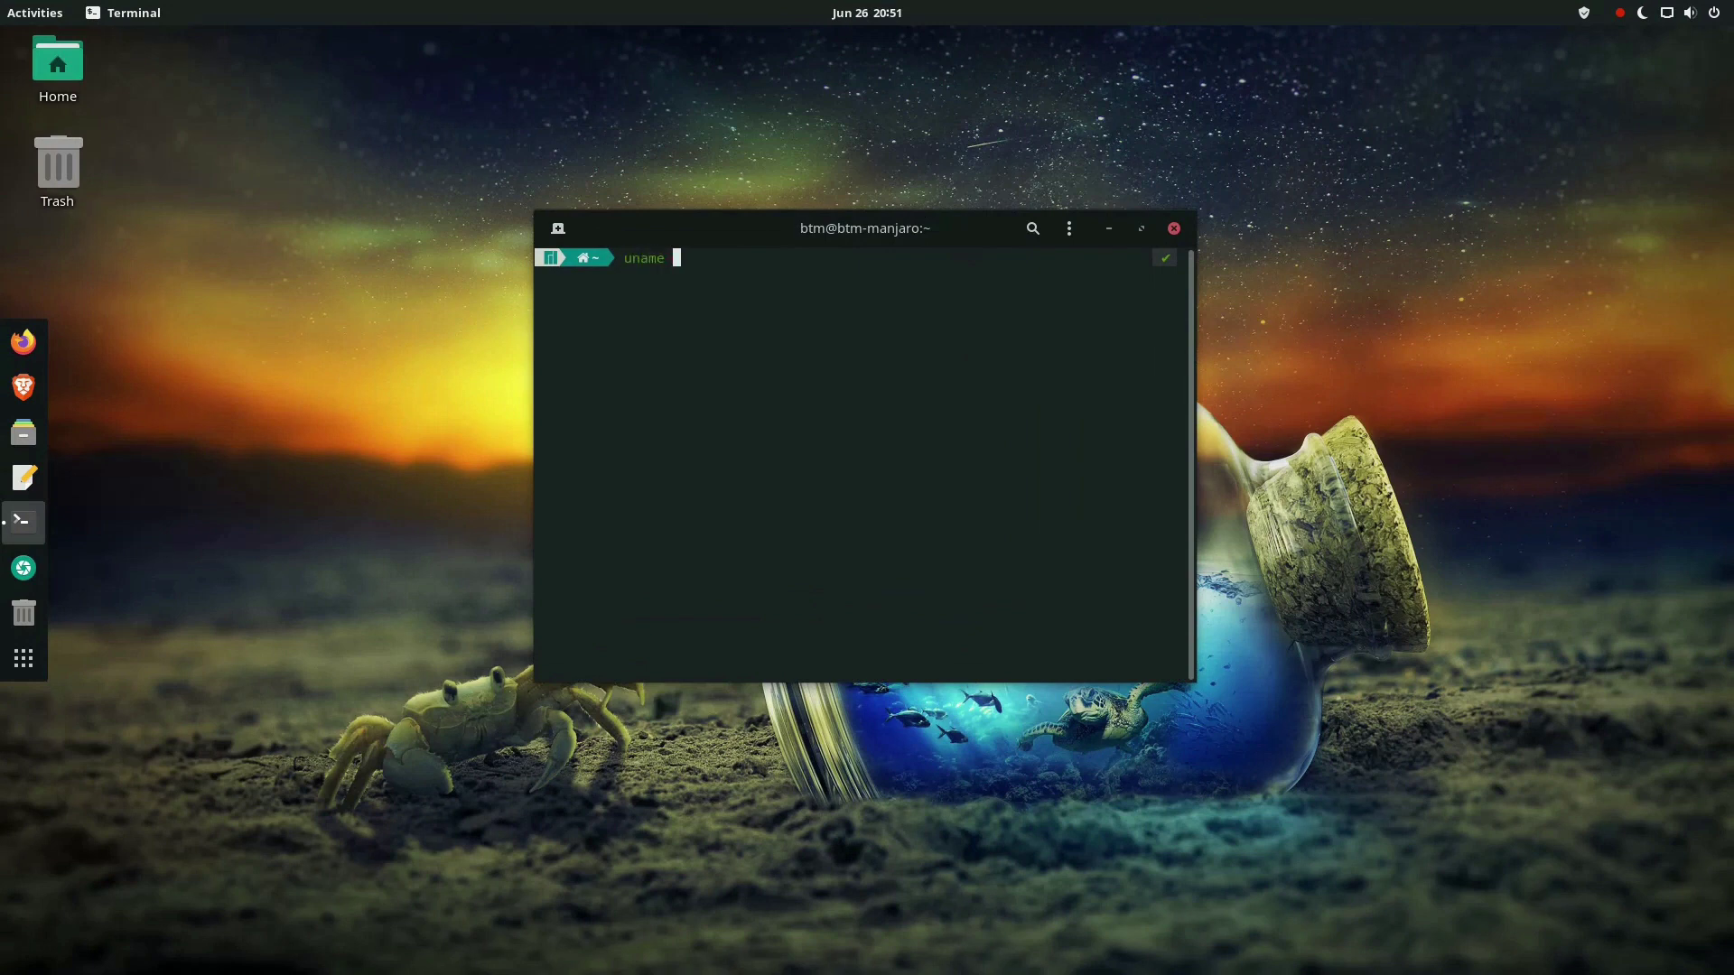
key("Return")
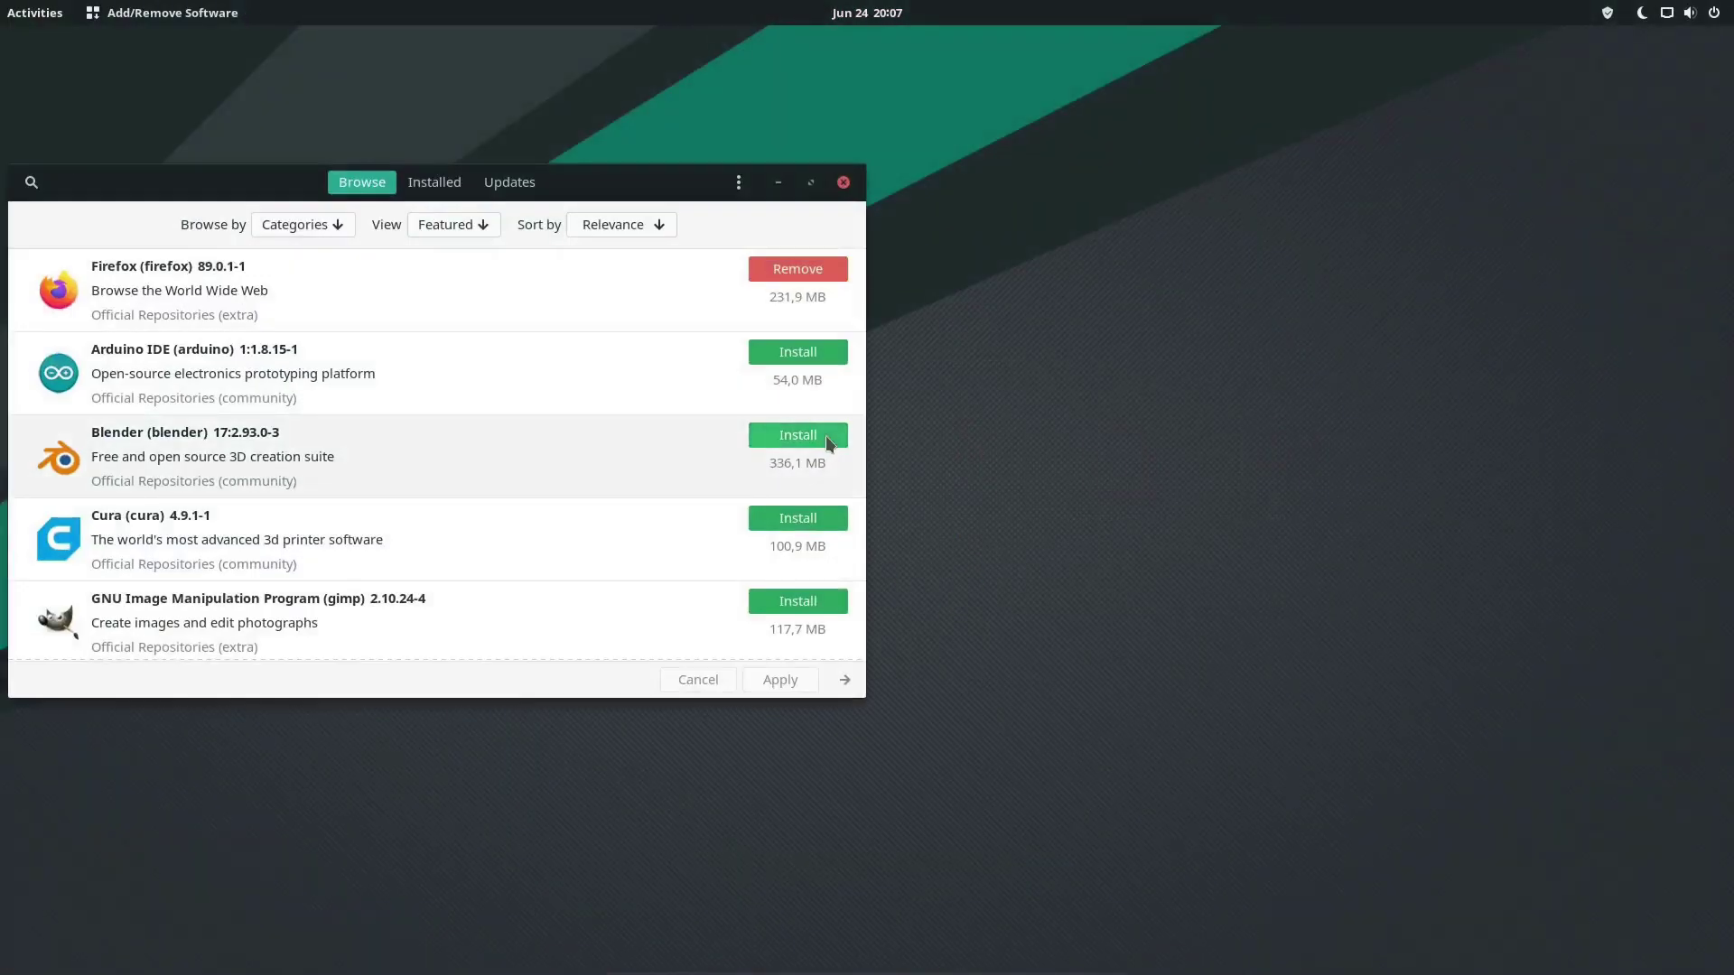
Centre Add/Remove Software and view Pamac's About version information.
left_click_drag(615, 173, 914, 174)
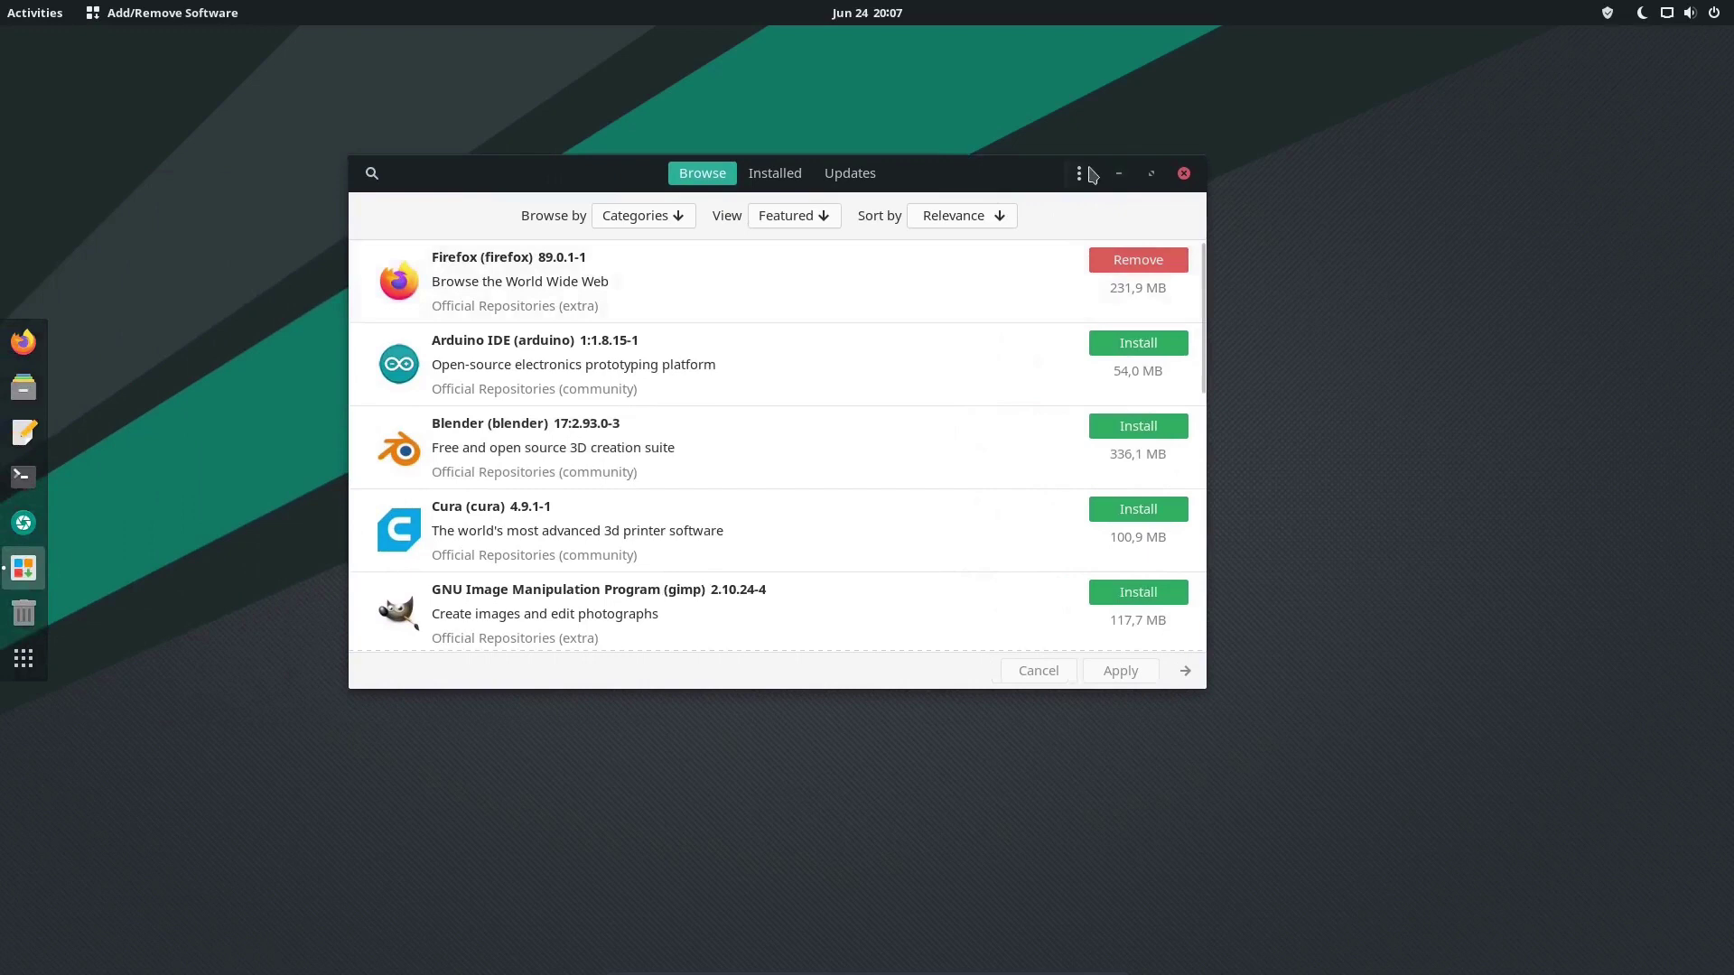
left_click(1079, 175)
left_click(1033, 363)
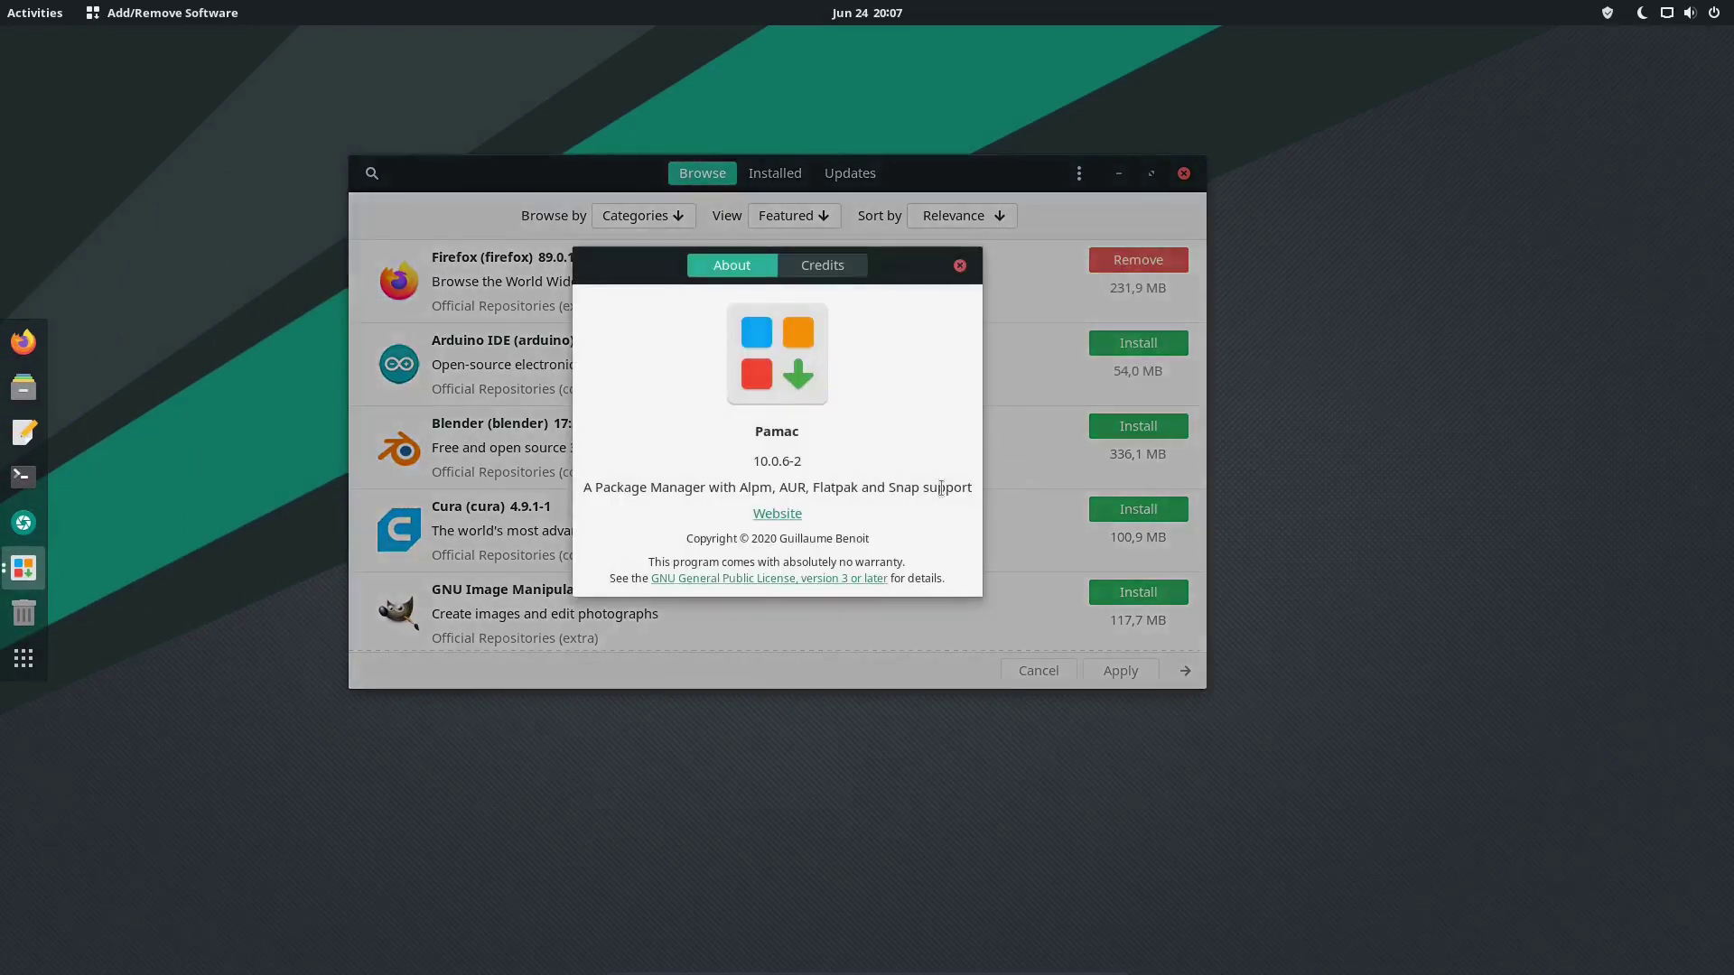
left_click(959, 266)
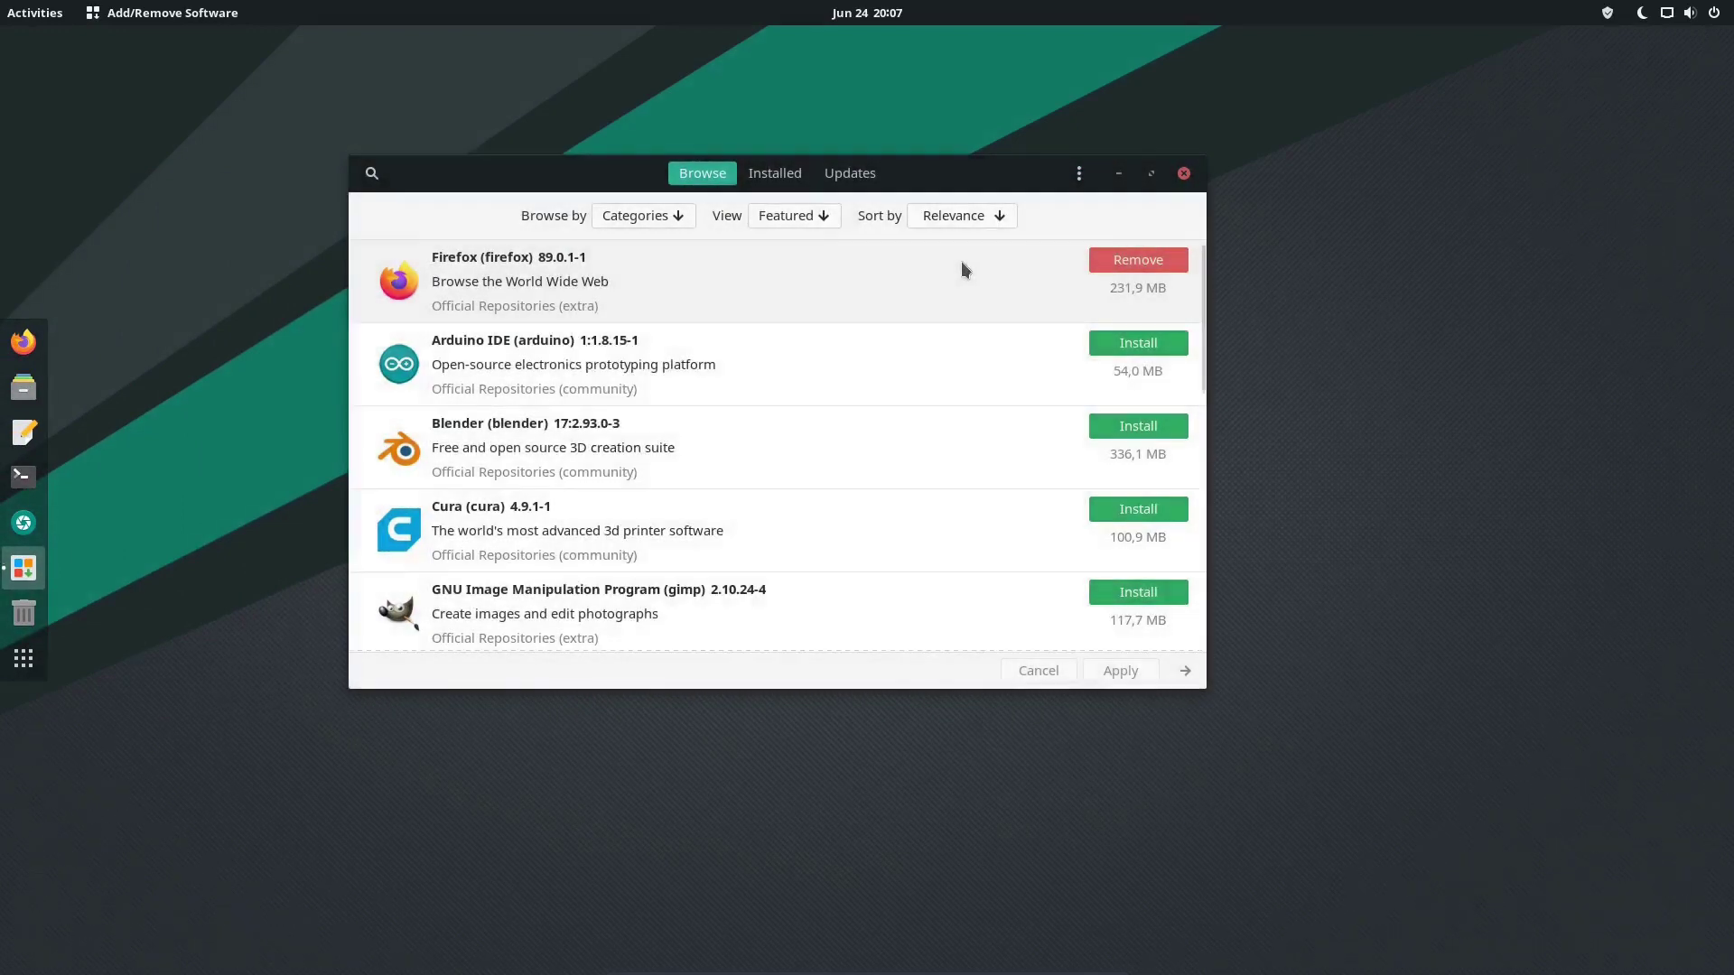
Unlock Pamac Preferences with the password and browse Advanced, Official Repositories, AUR and Snap.
left_click(1079, 174)
left_click(1067, 252)
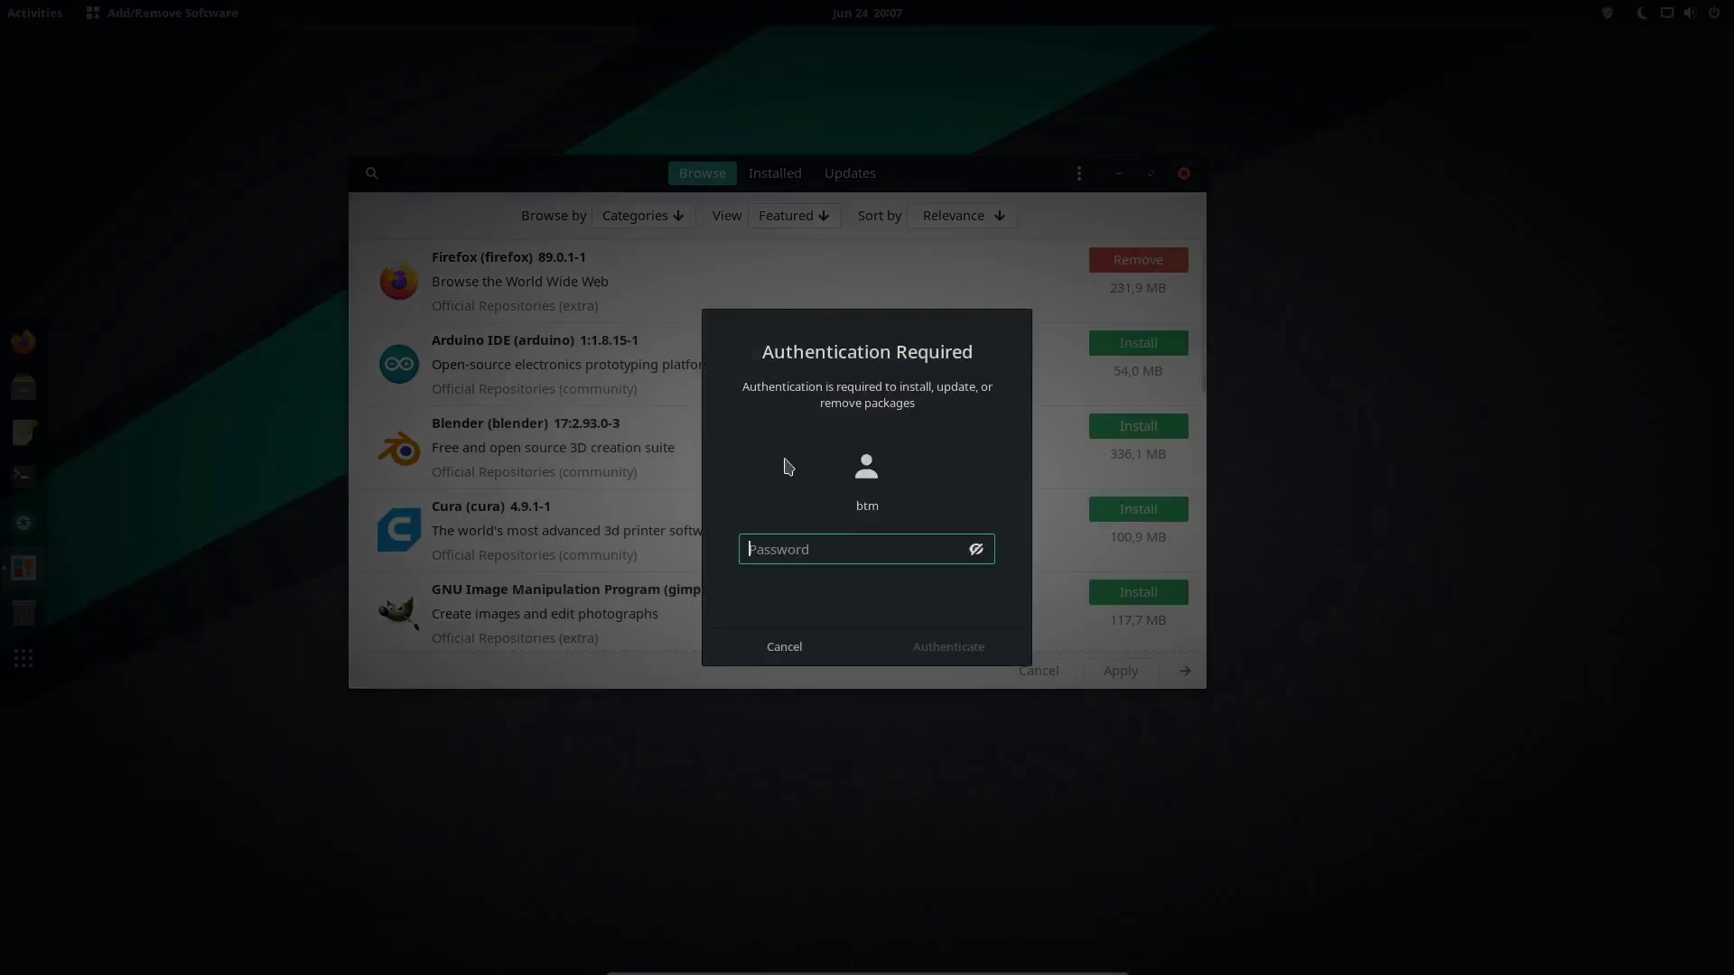
type("•••••••••")
key("Return")
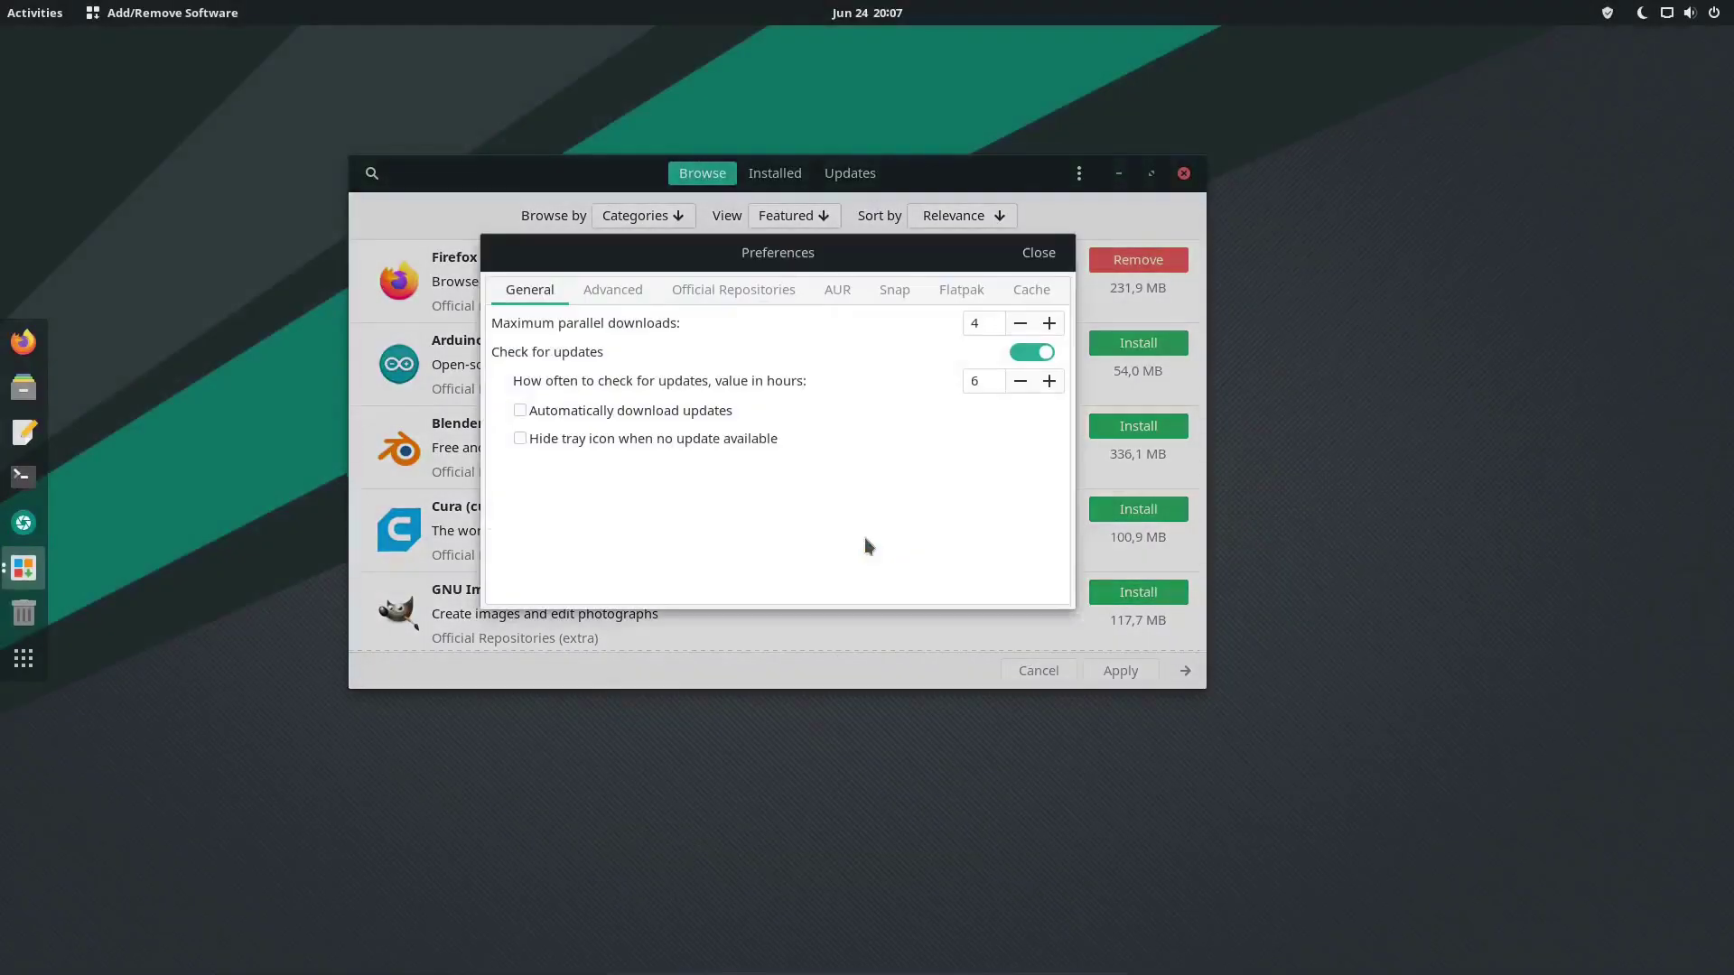
left_click(612, 289)
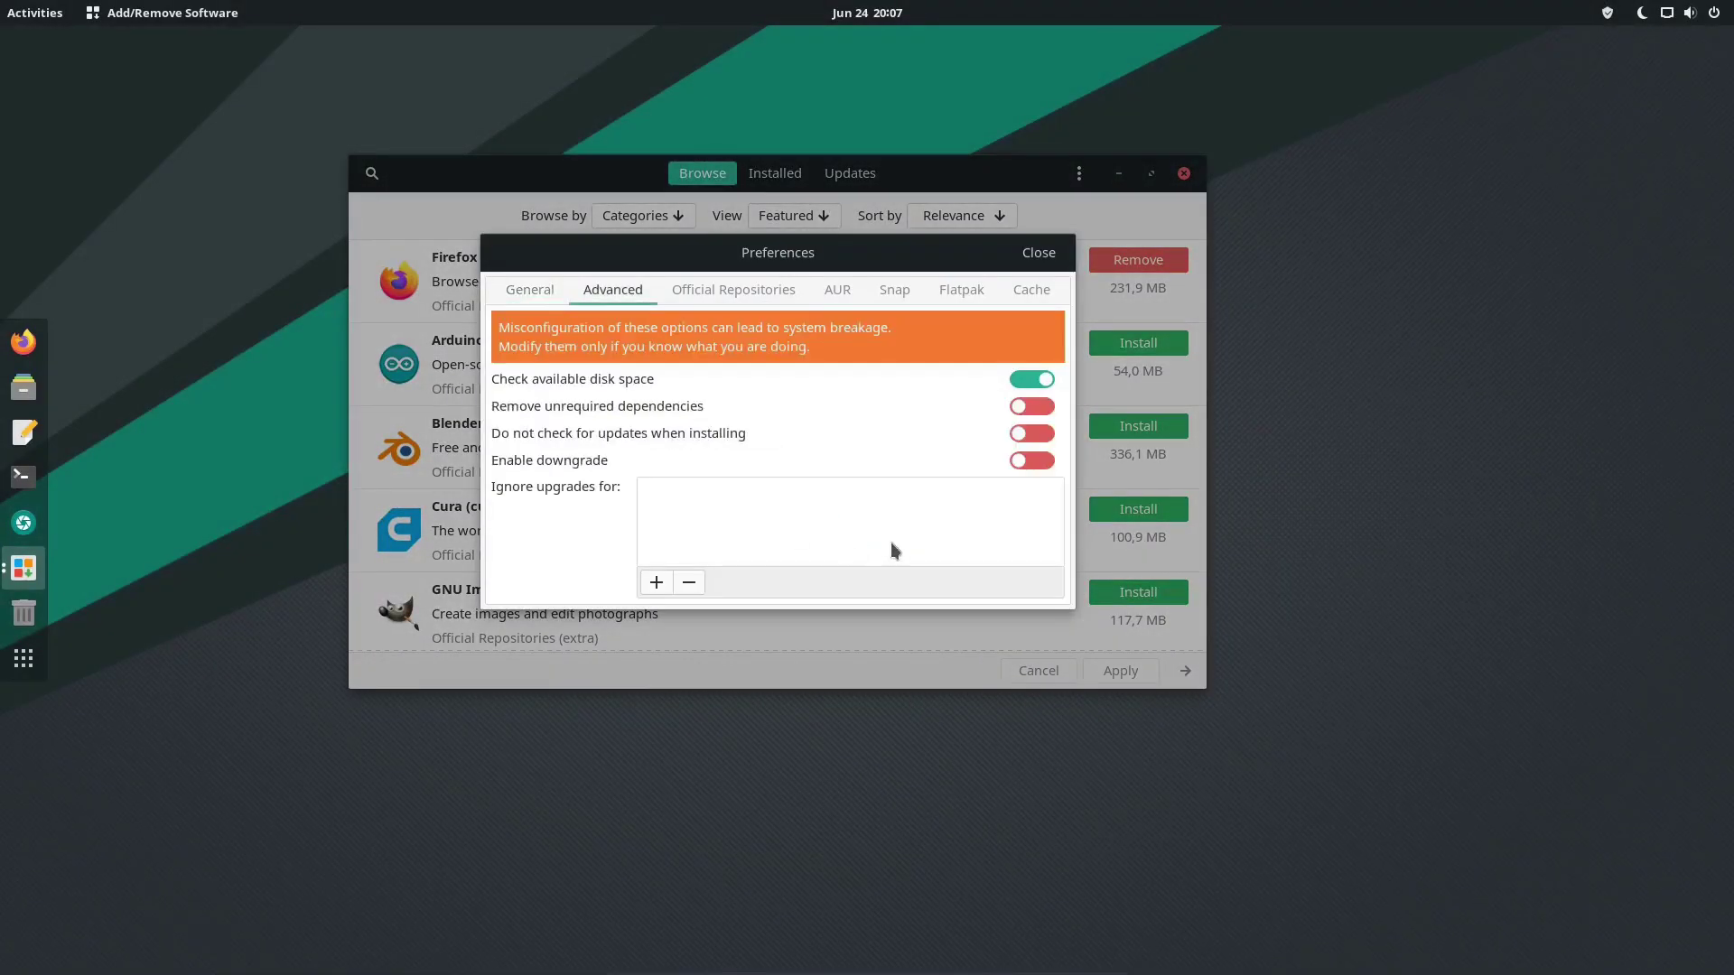
left_click(733, 289)
left_click(838, 288)
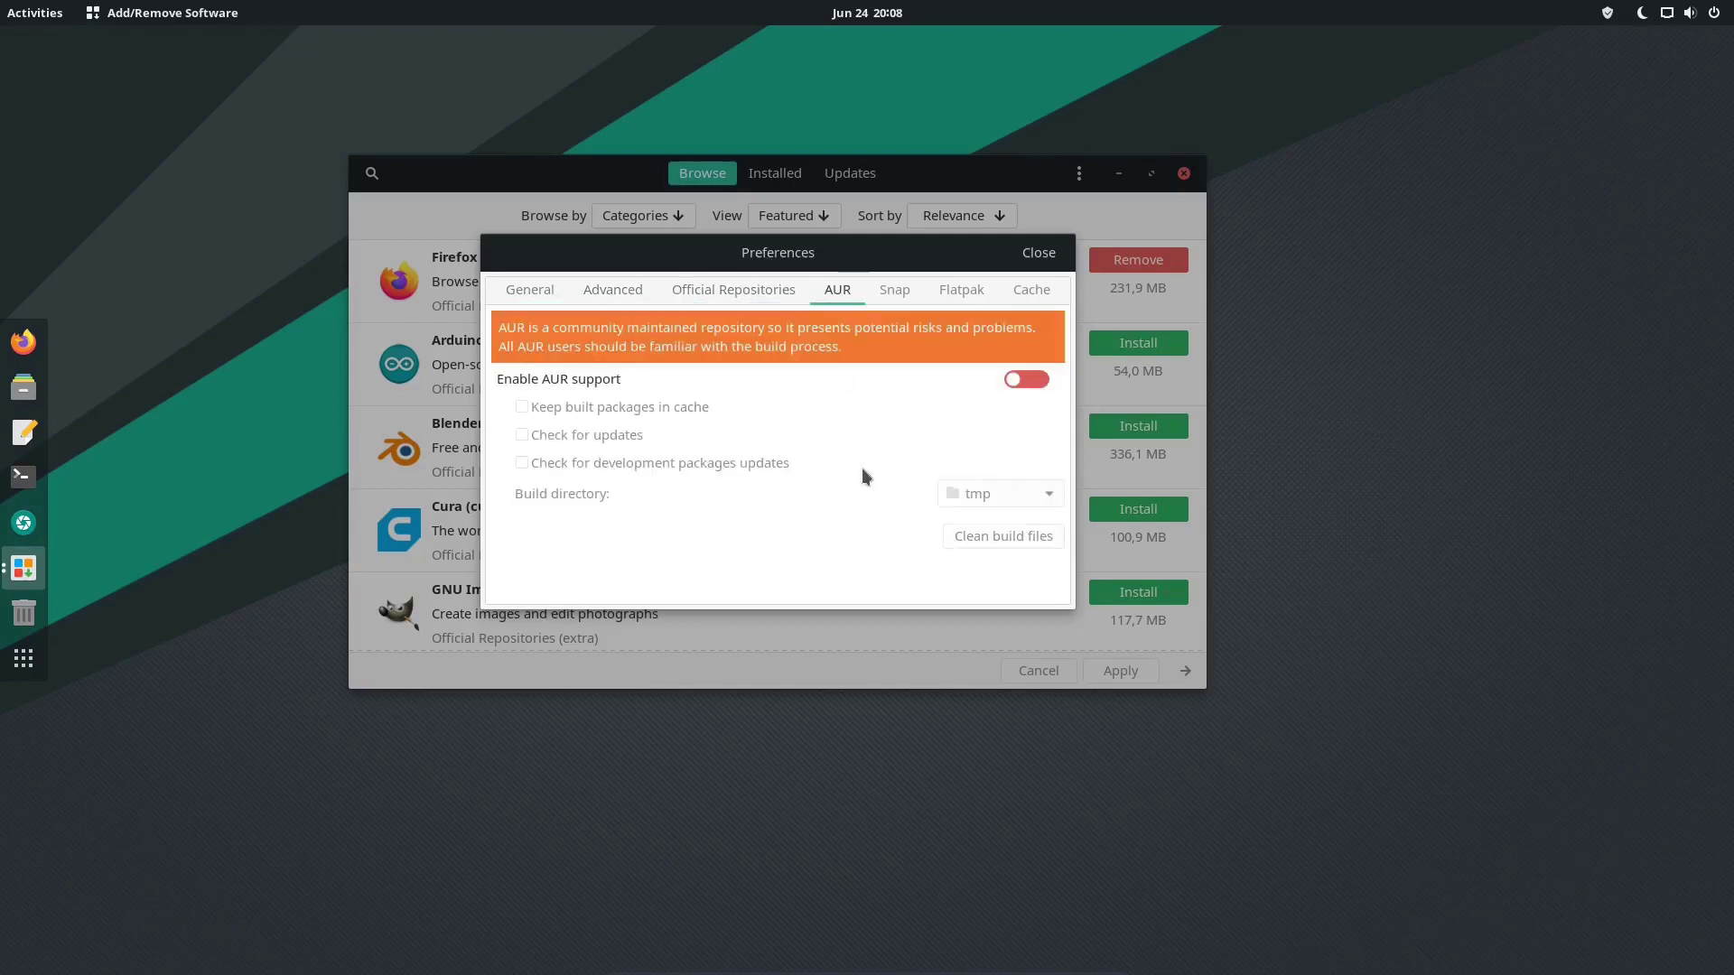
left_click(894, 289)
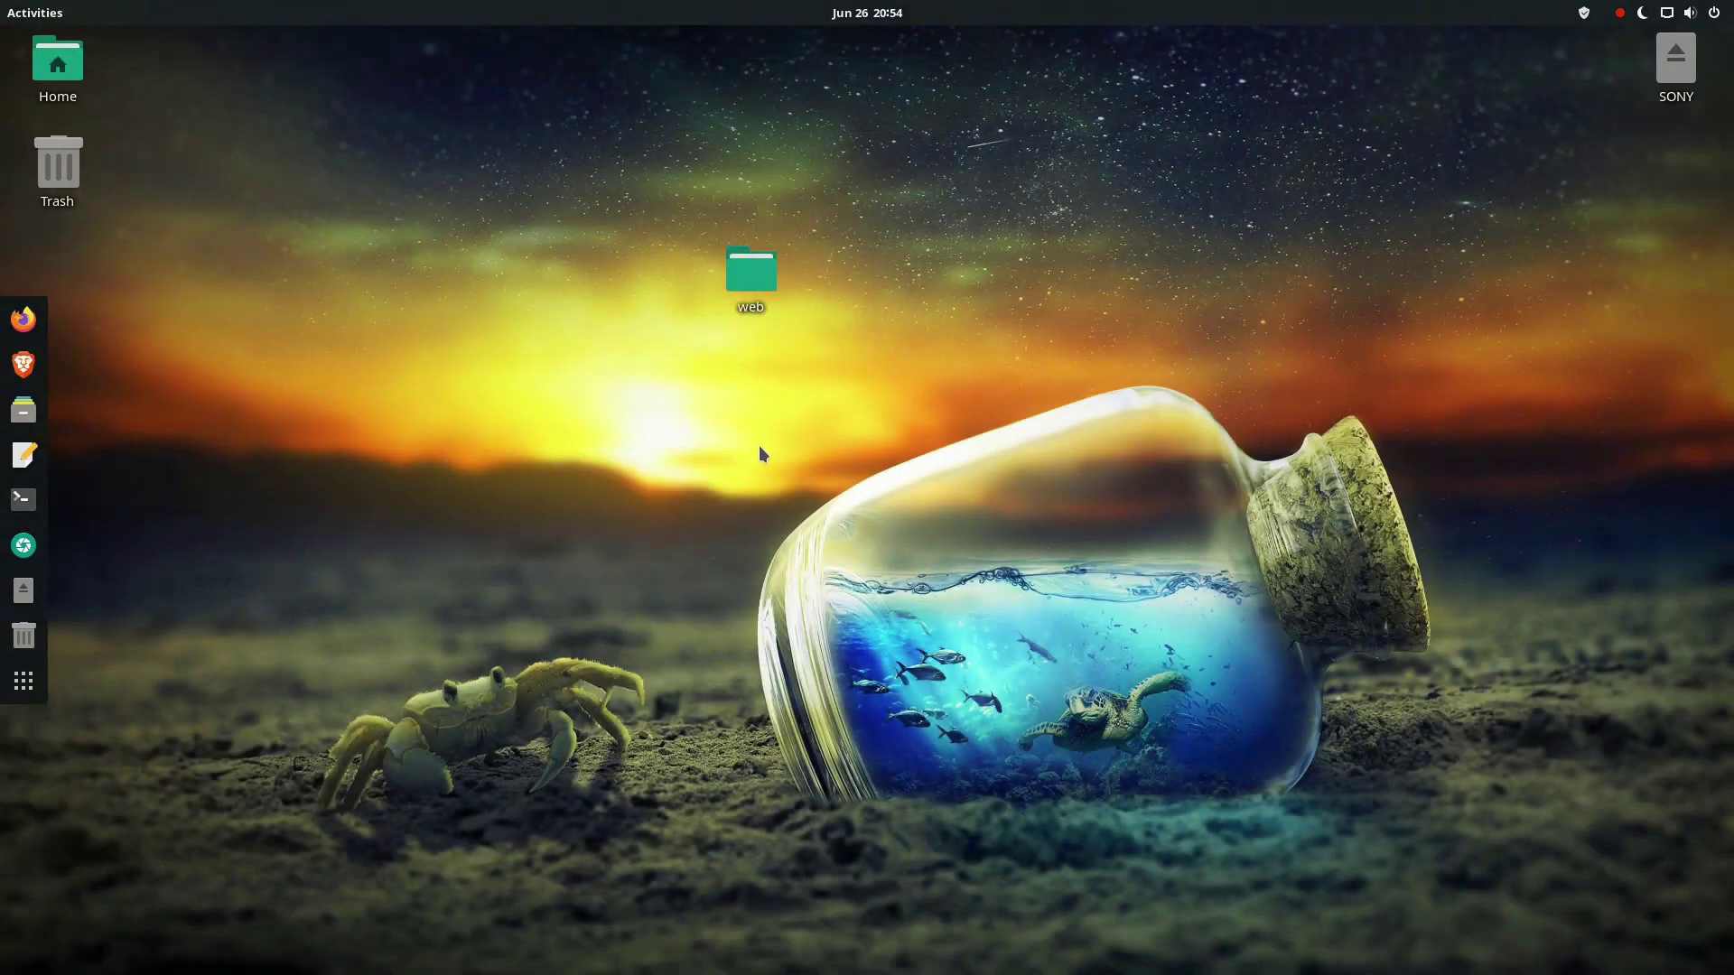
left_click_drag(745, 90, 1042, 142)
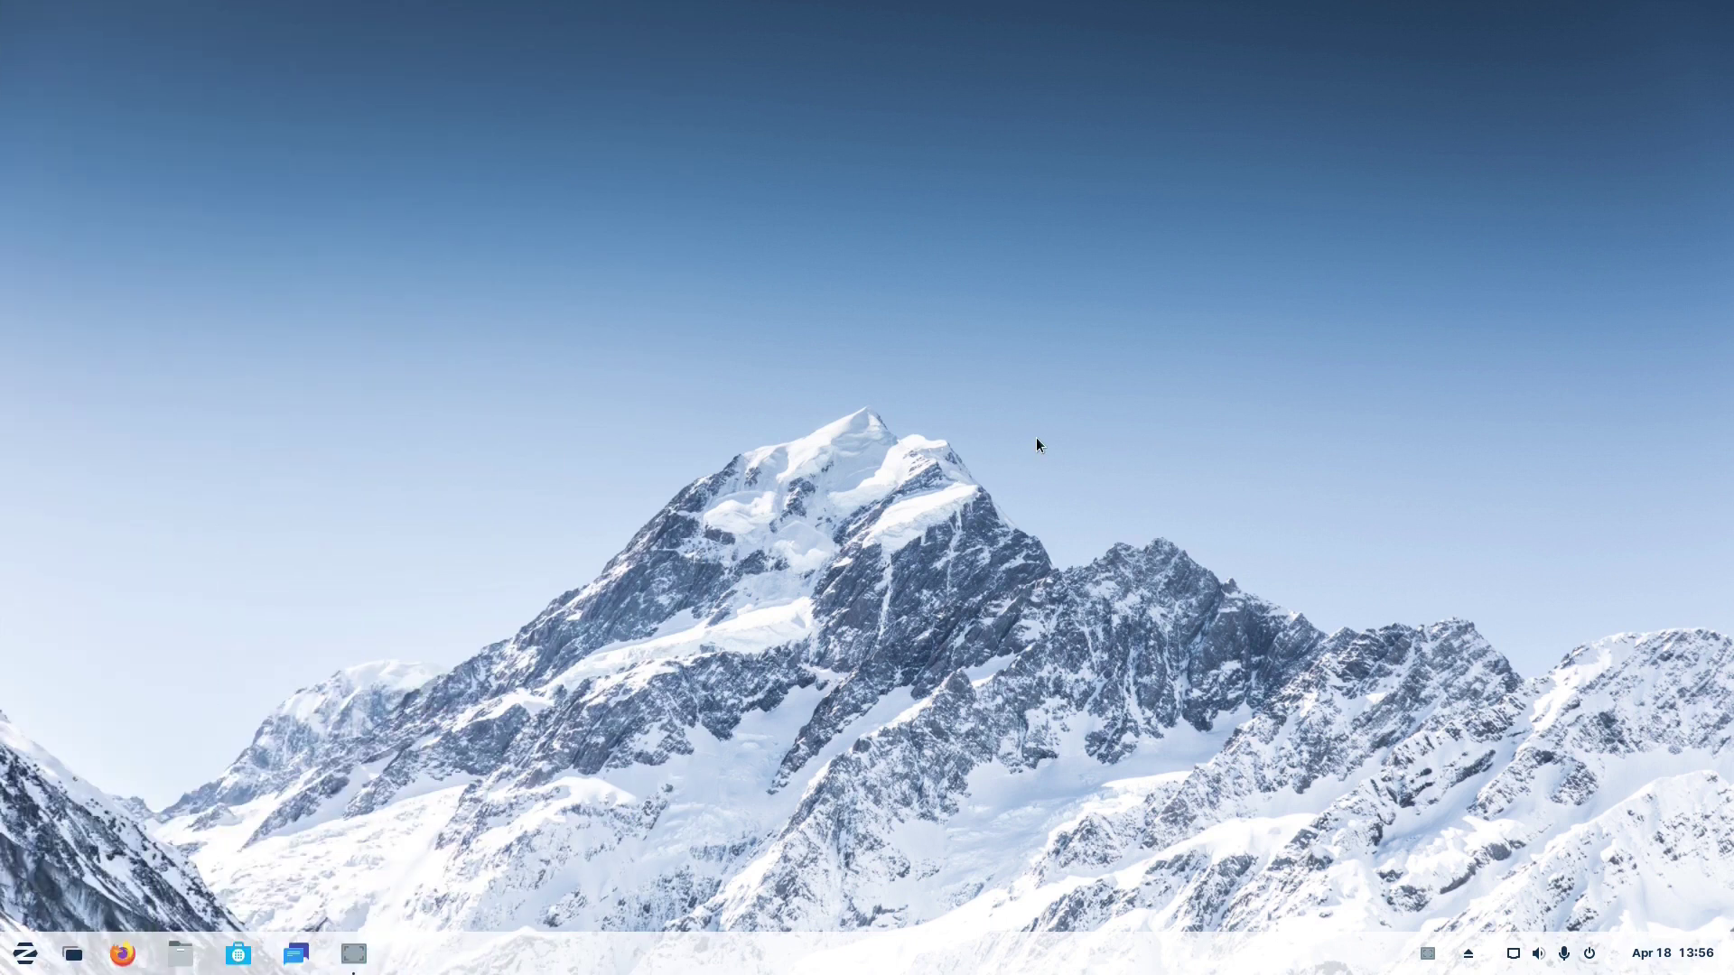
left_click(1669, 956)
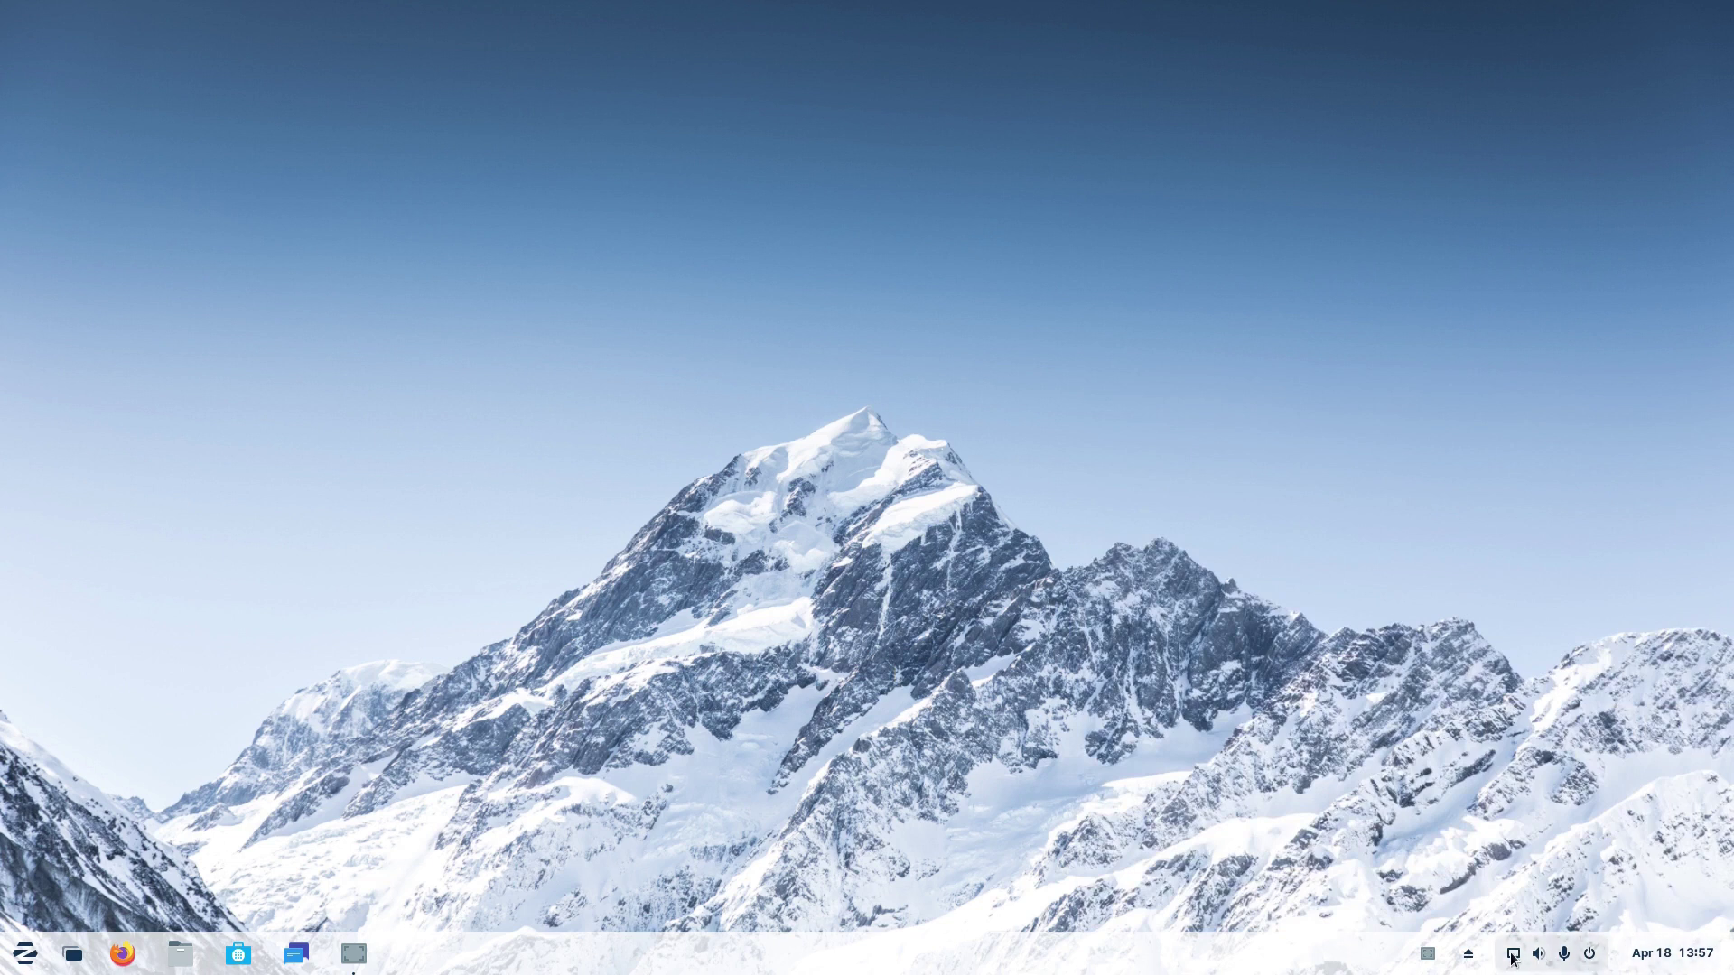
left_click(1554, 959)
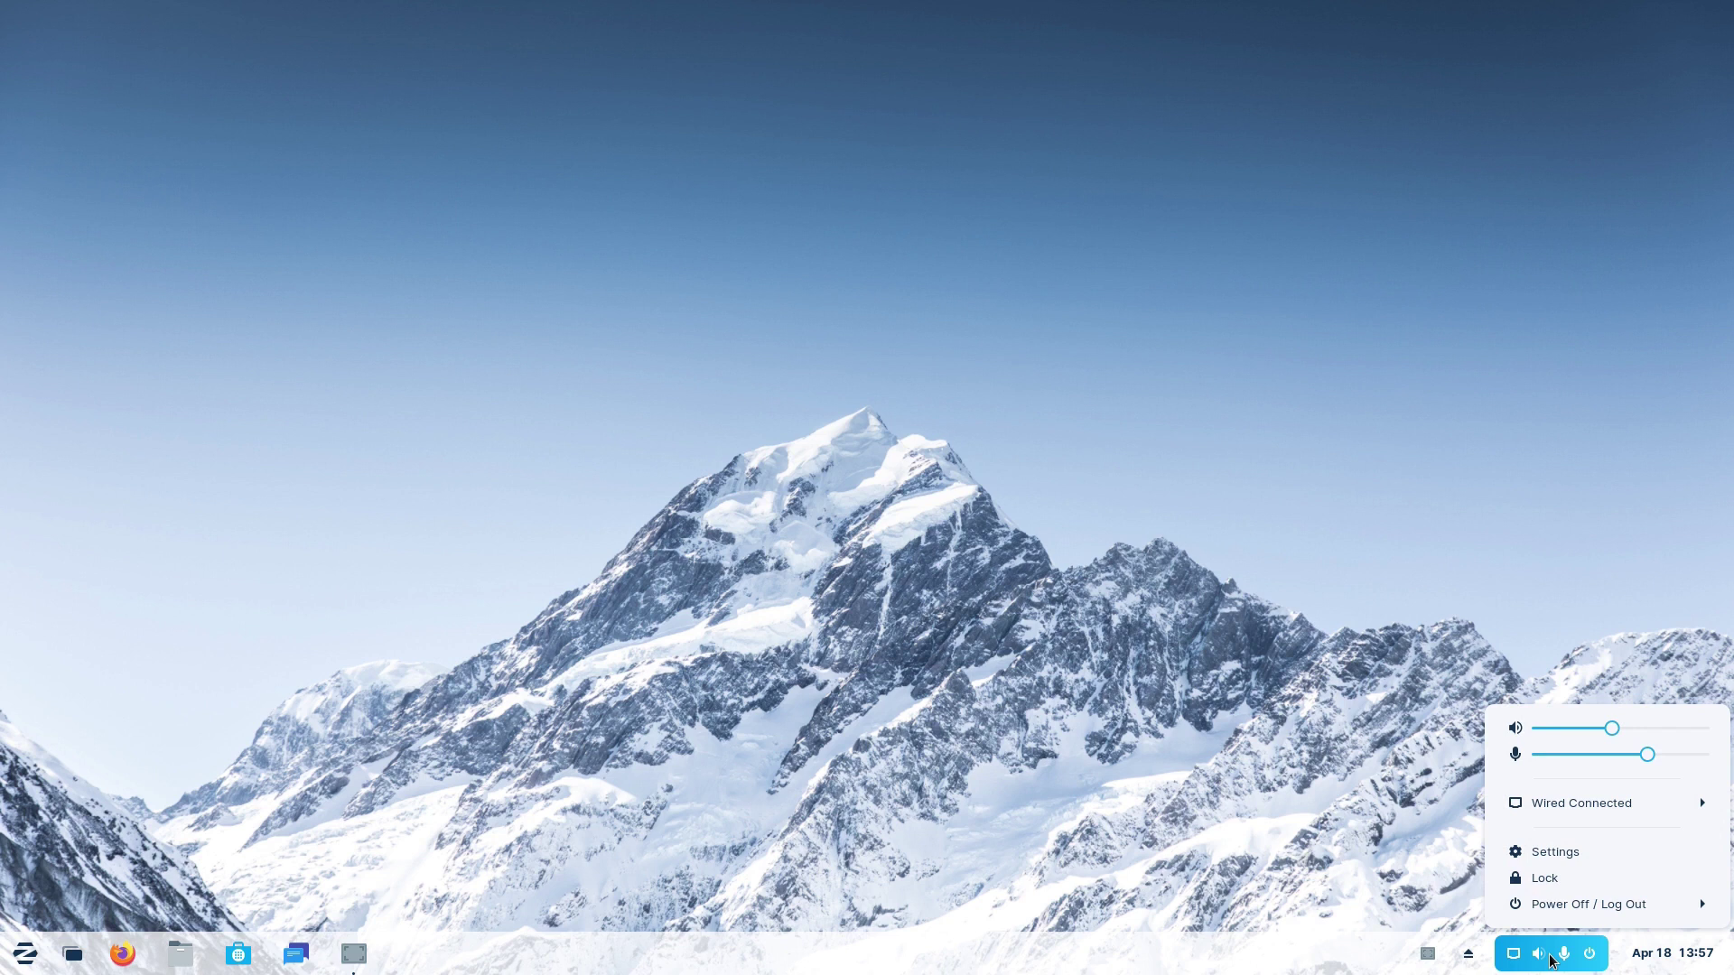
left_click(1468, 954)
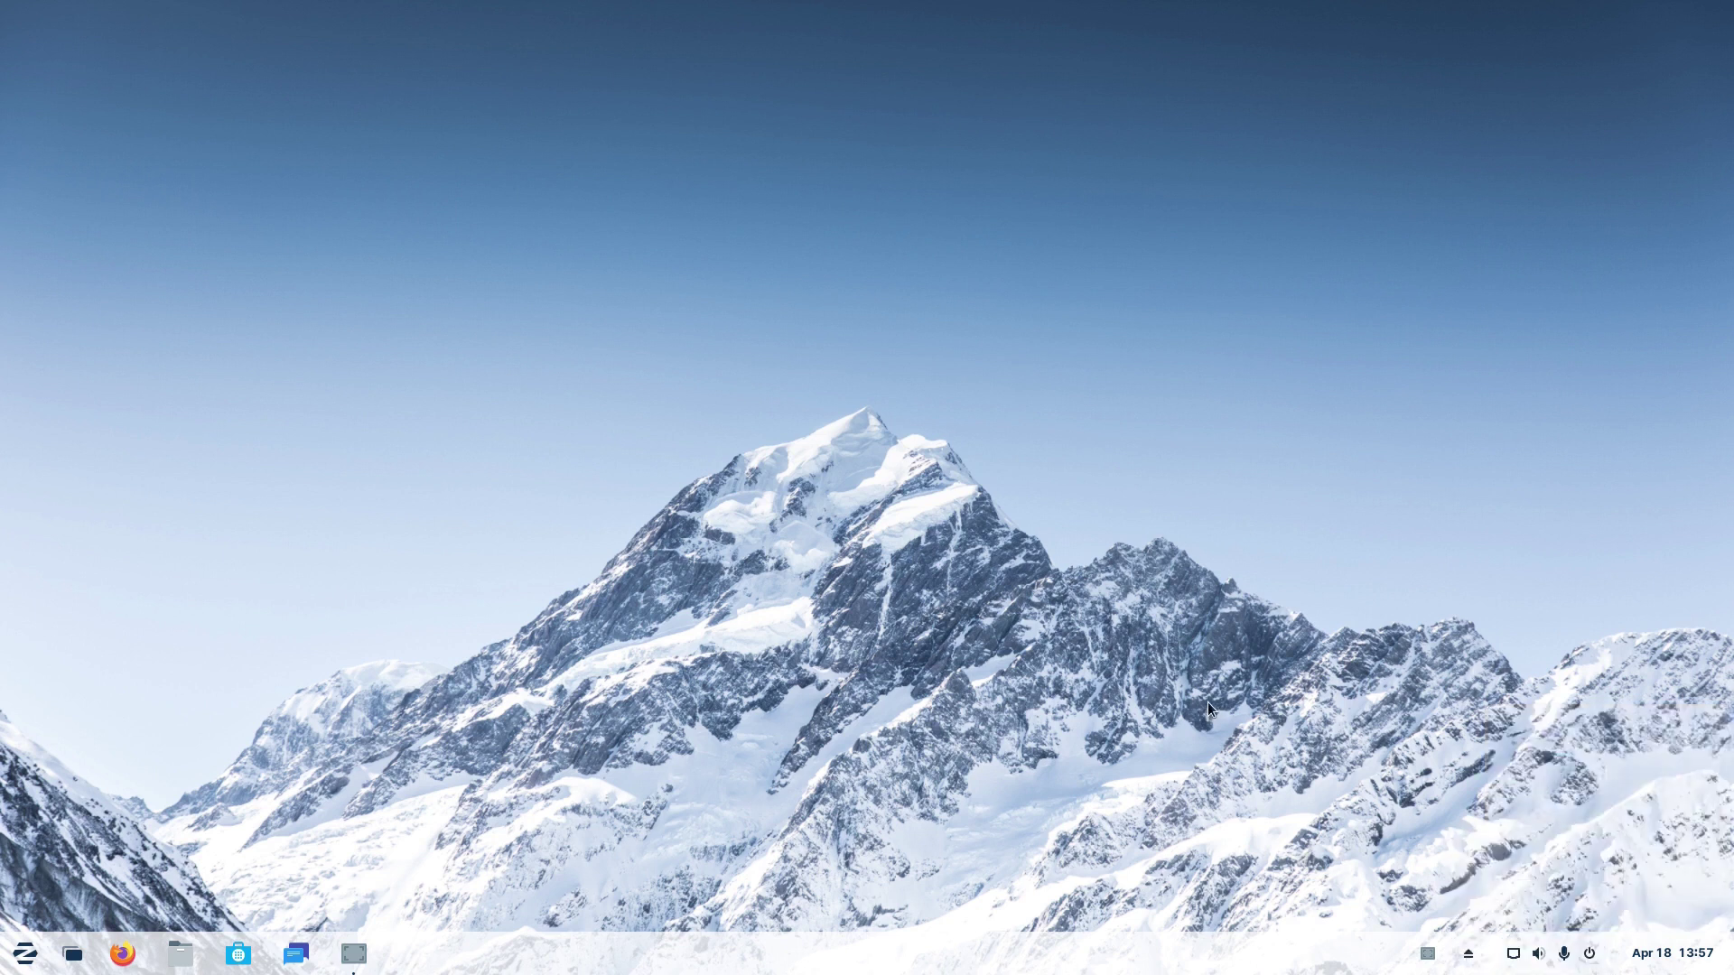
left_click(1465, 955)
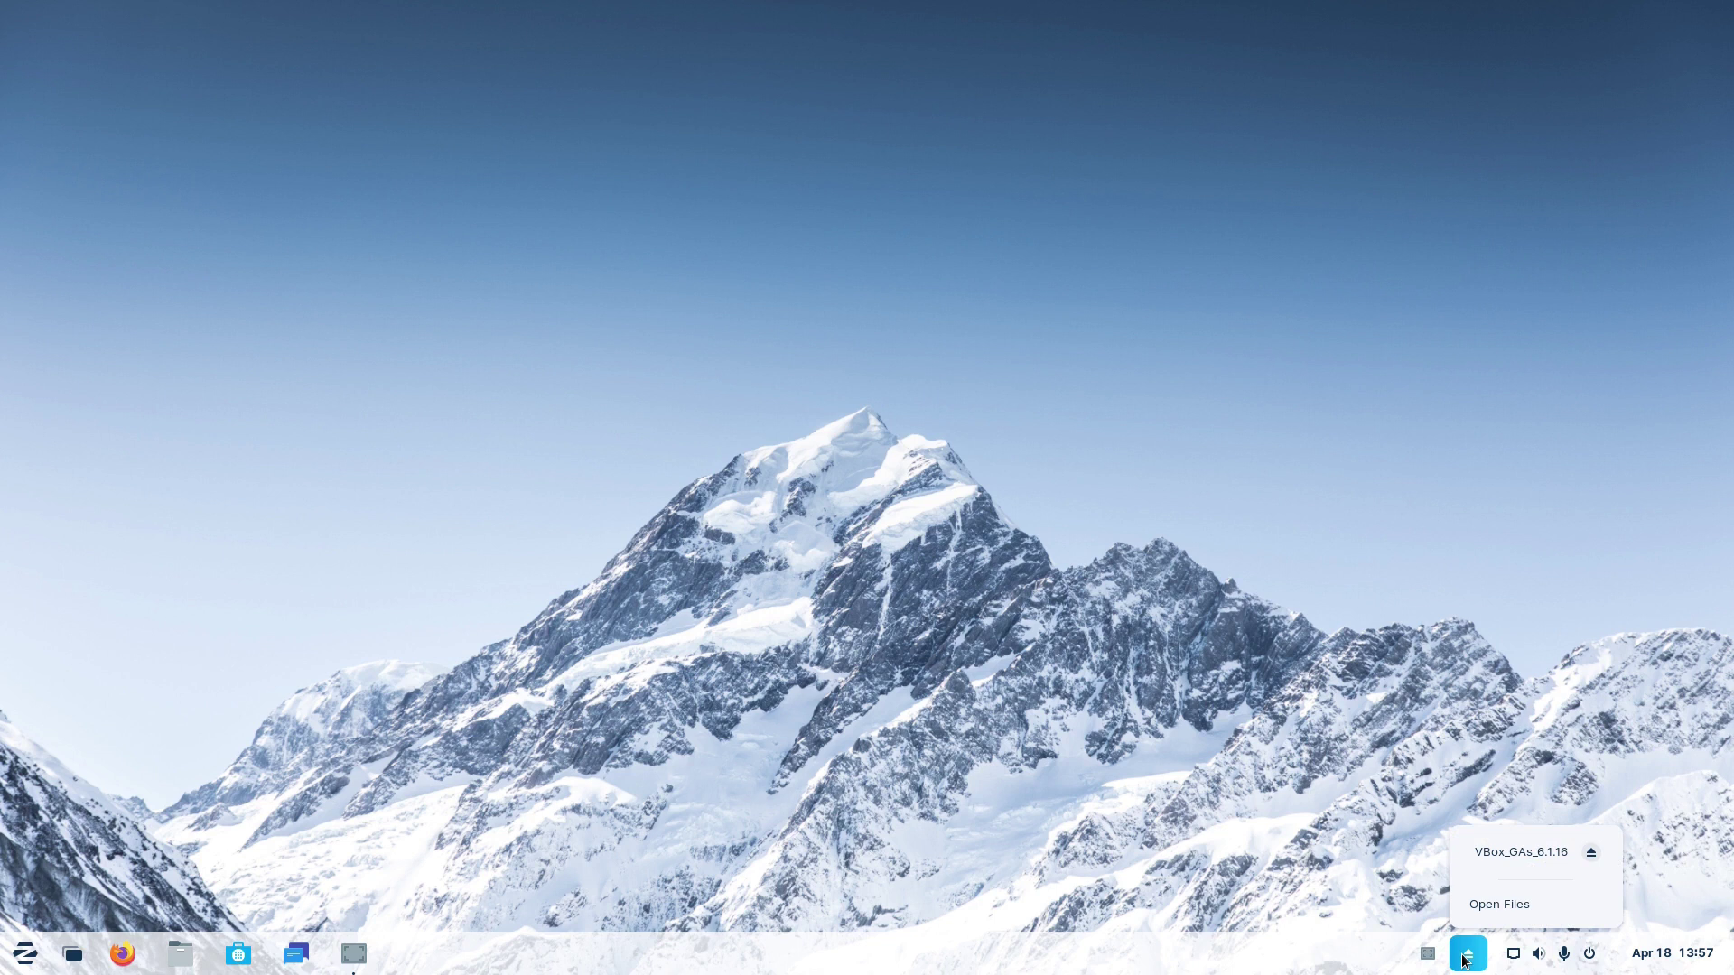
left_click(1466, 957)
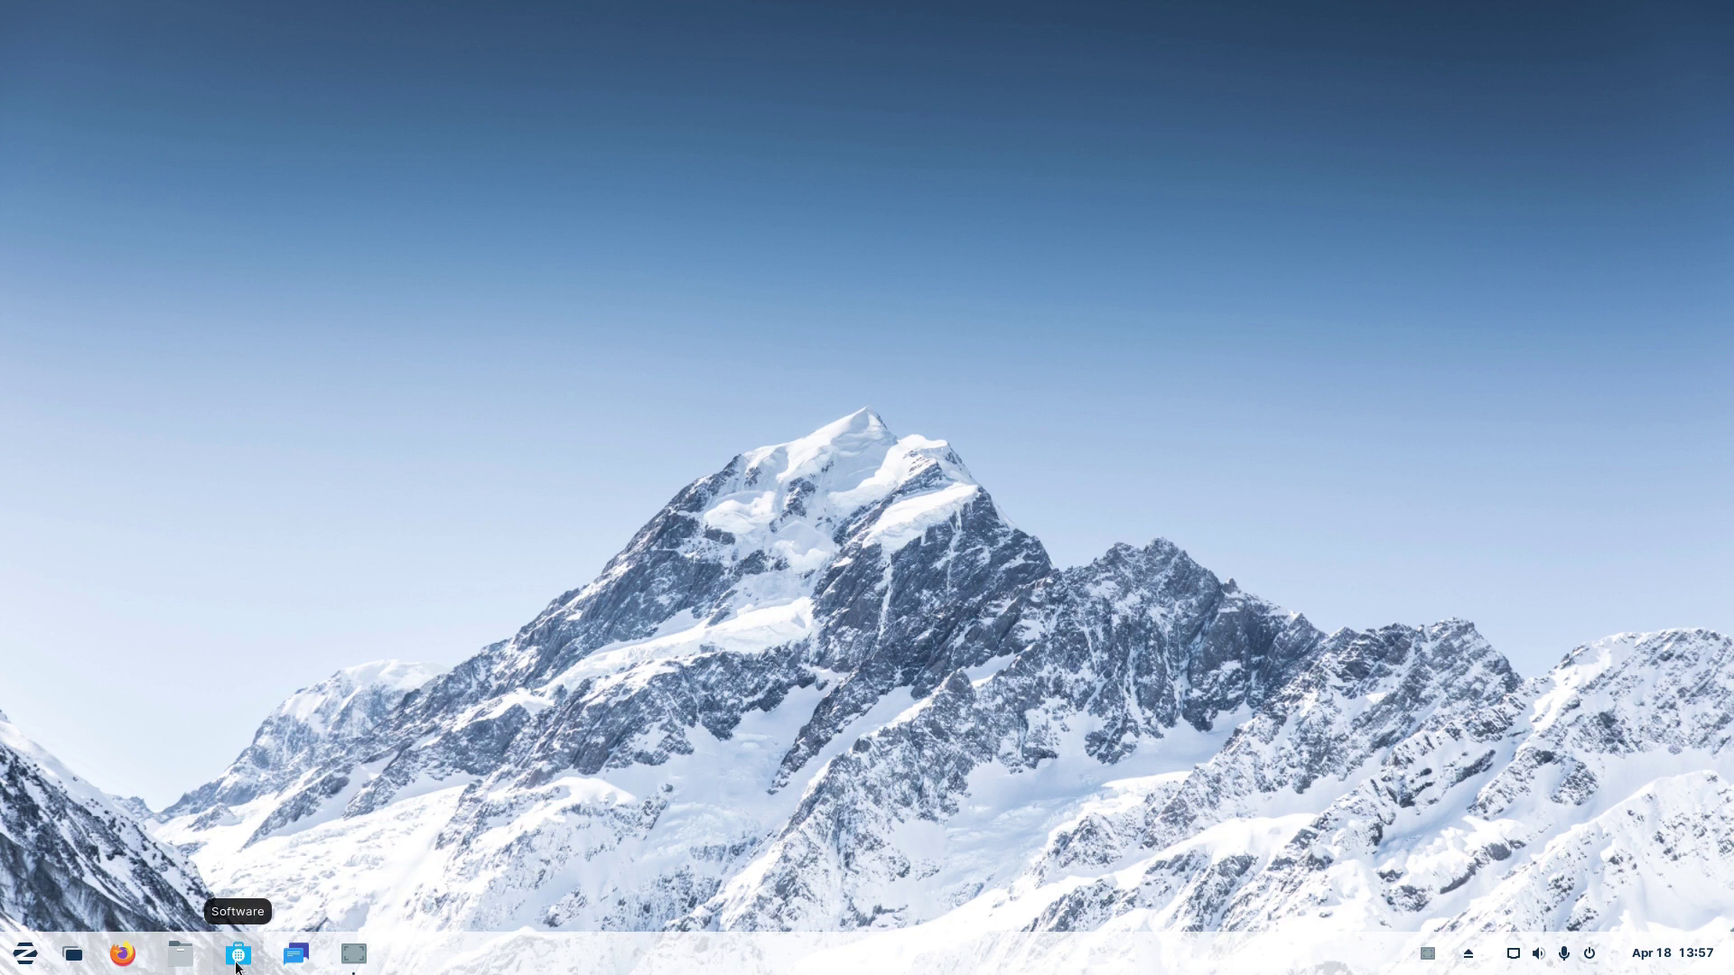
Open Files as a smaller window and show About Files (3.36.3-stable).
left_click(180, 954)
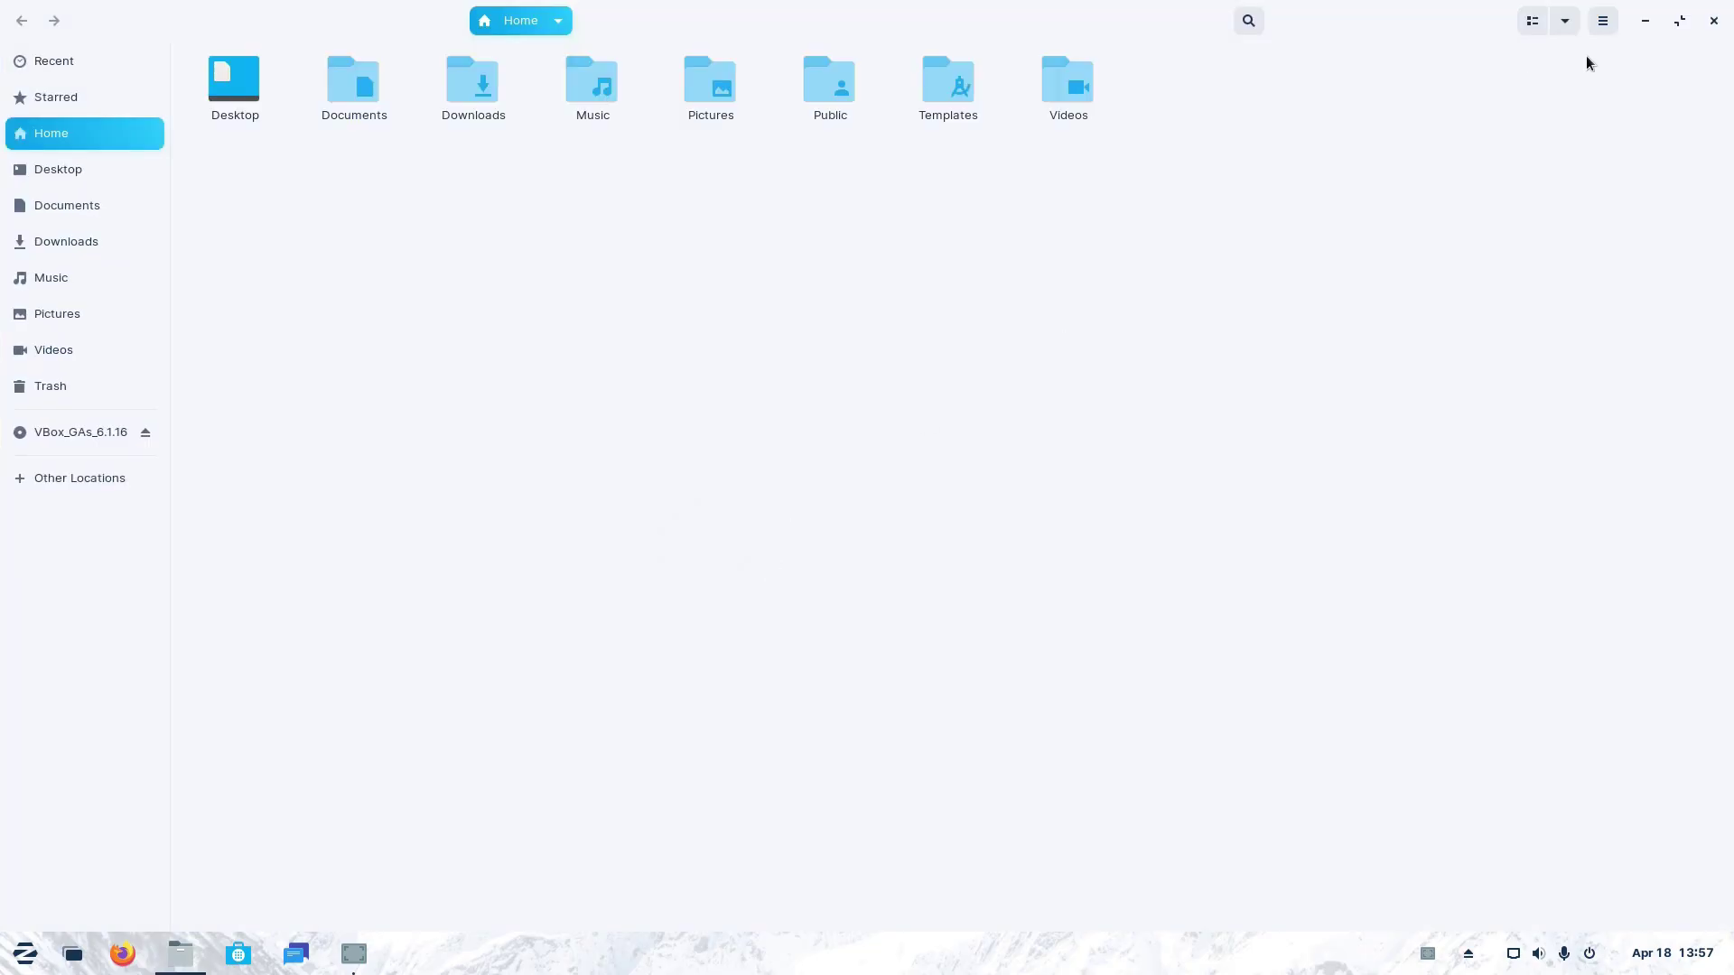
left_click(1677, 22)
left_click_drag(922, 212, 887, 154)
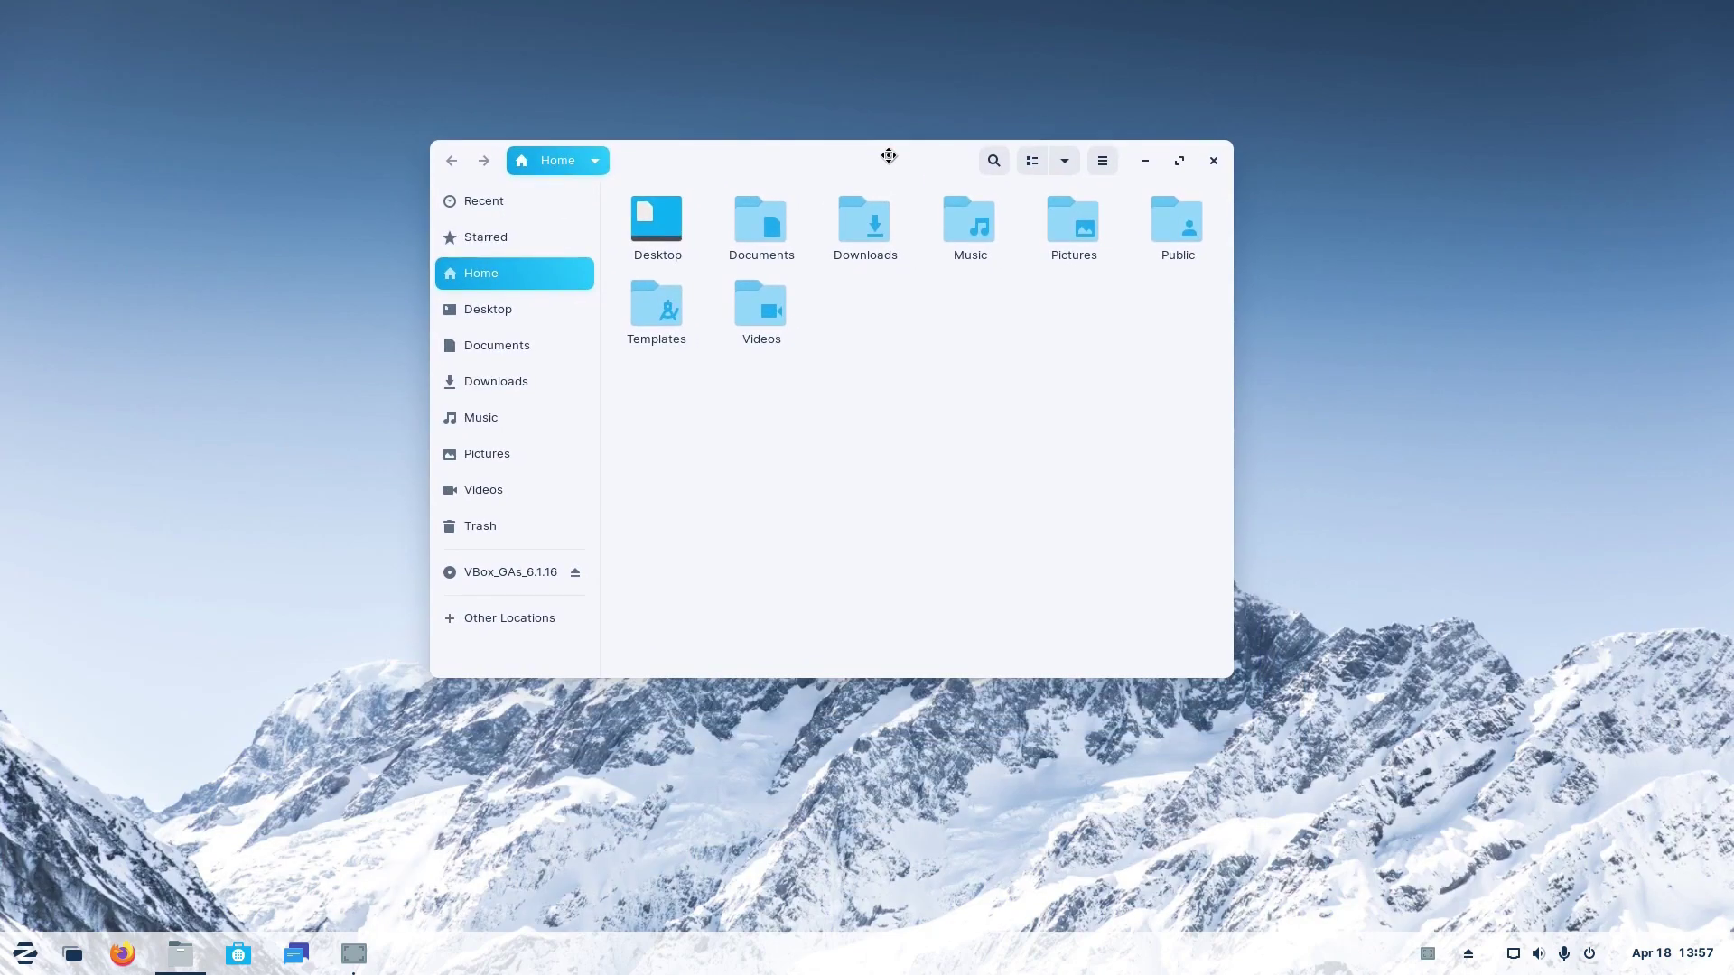
left_click(1101, 161)
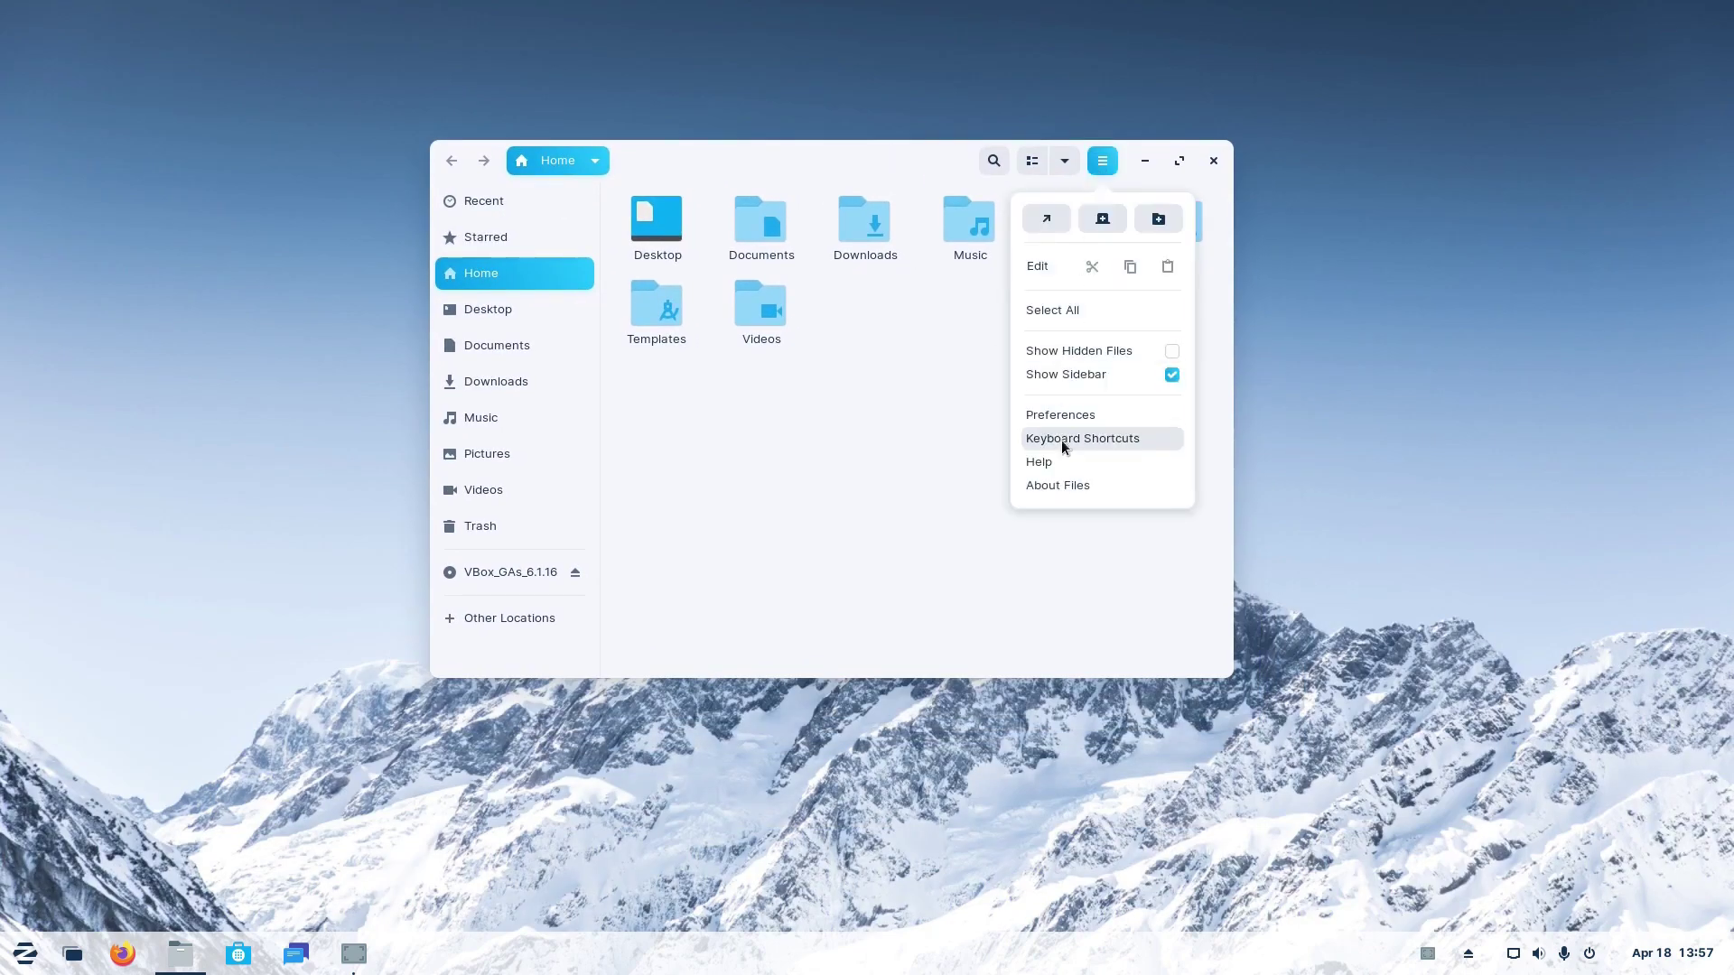
left_click(1055, 483)
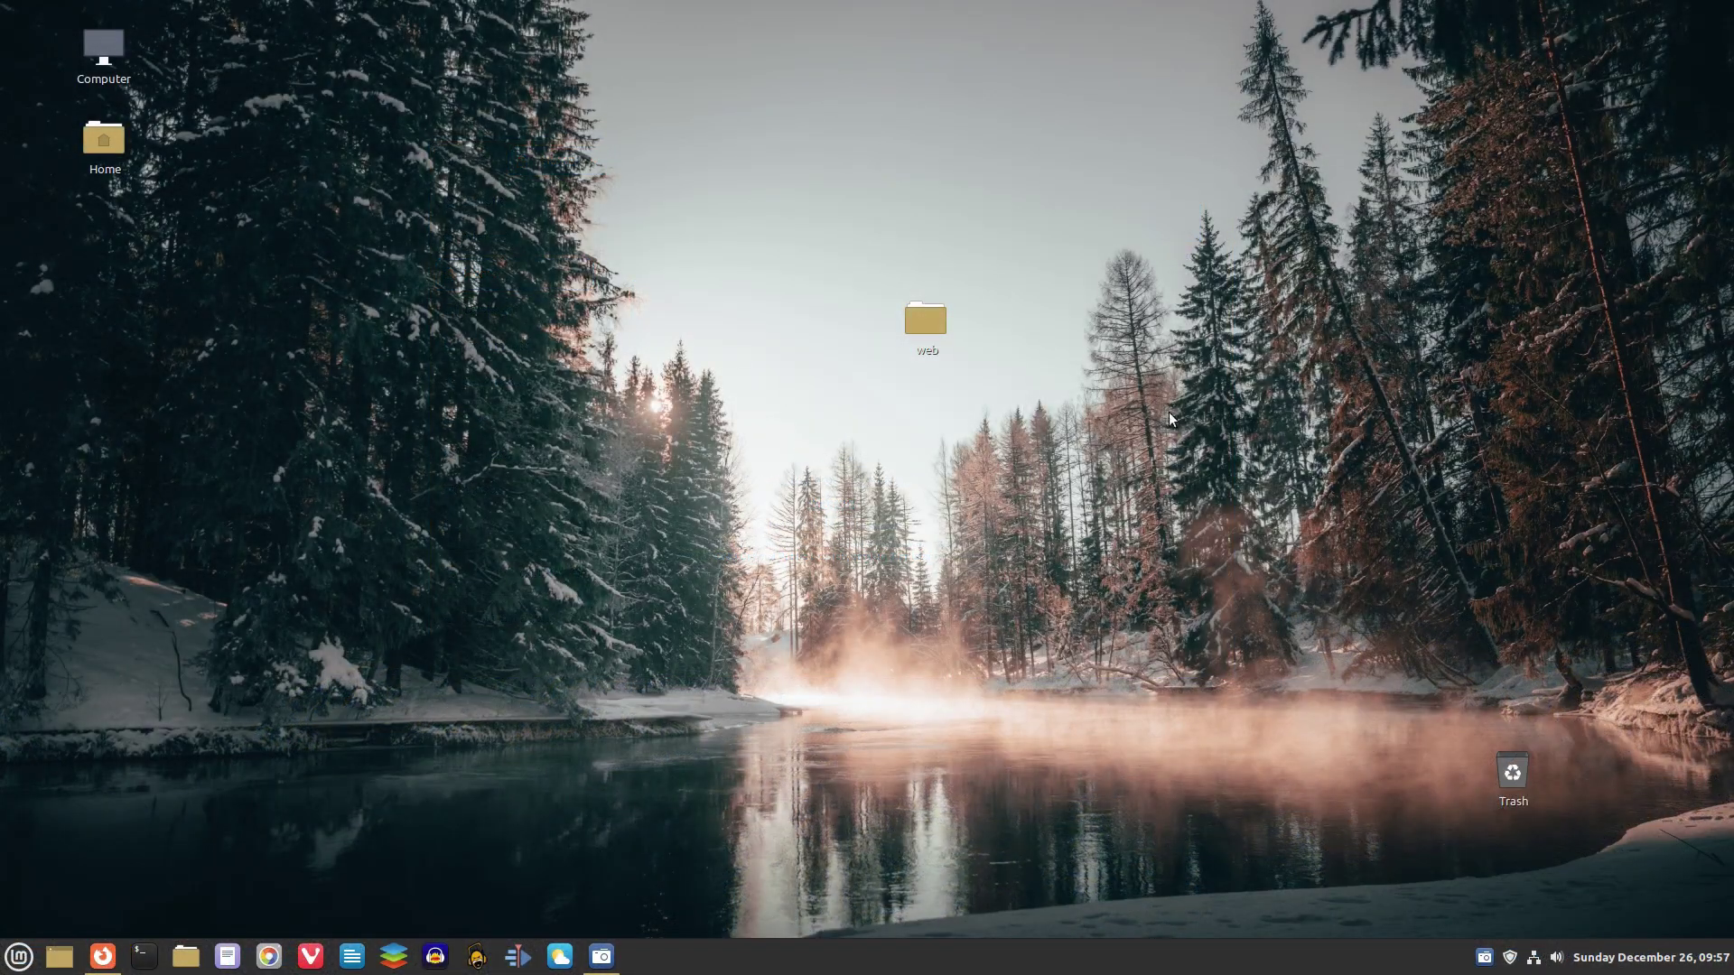
Launch System Info via a Mint menu search for 'inf', then open Home.
left_click(20, 957)
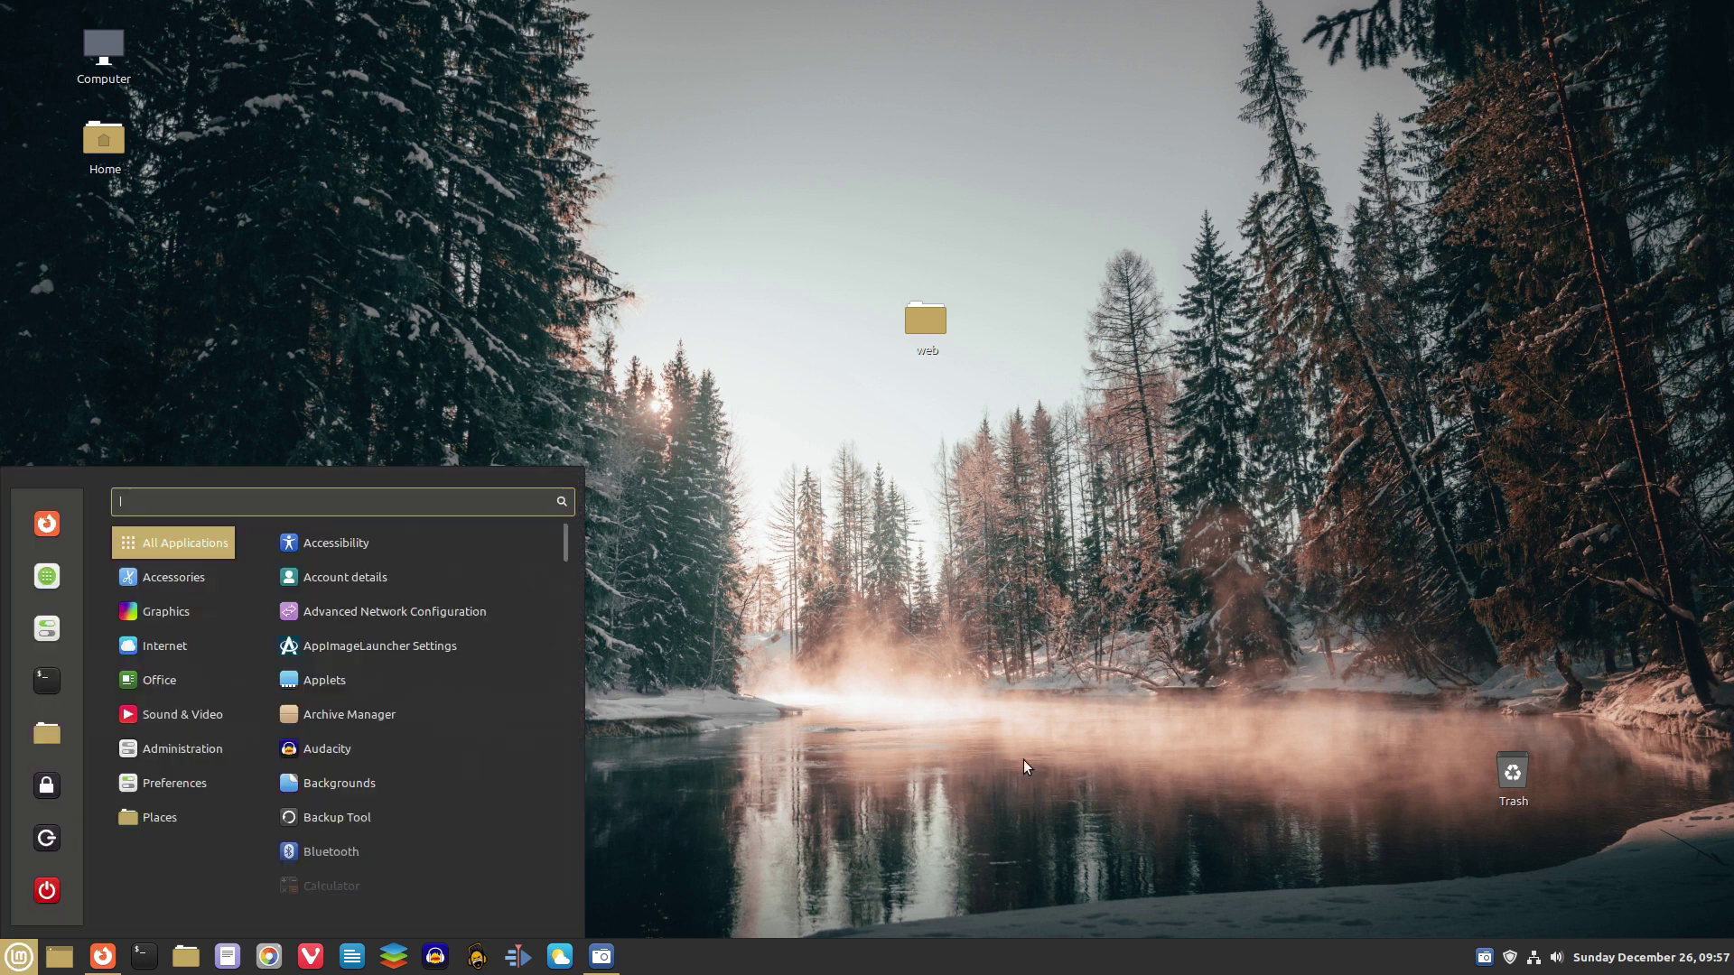
type("inf")
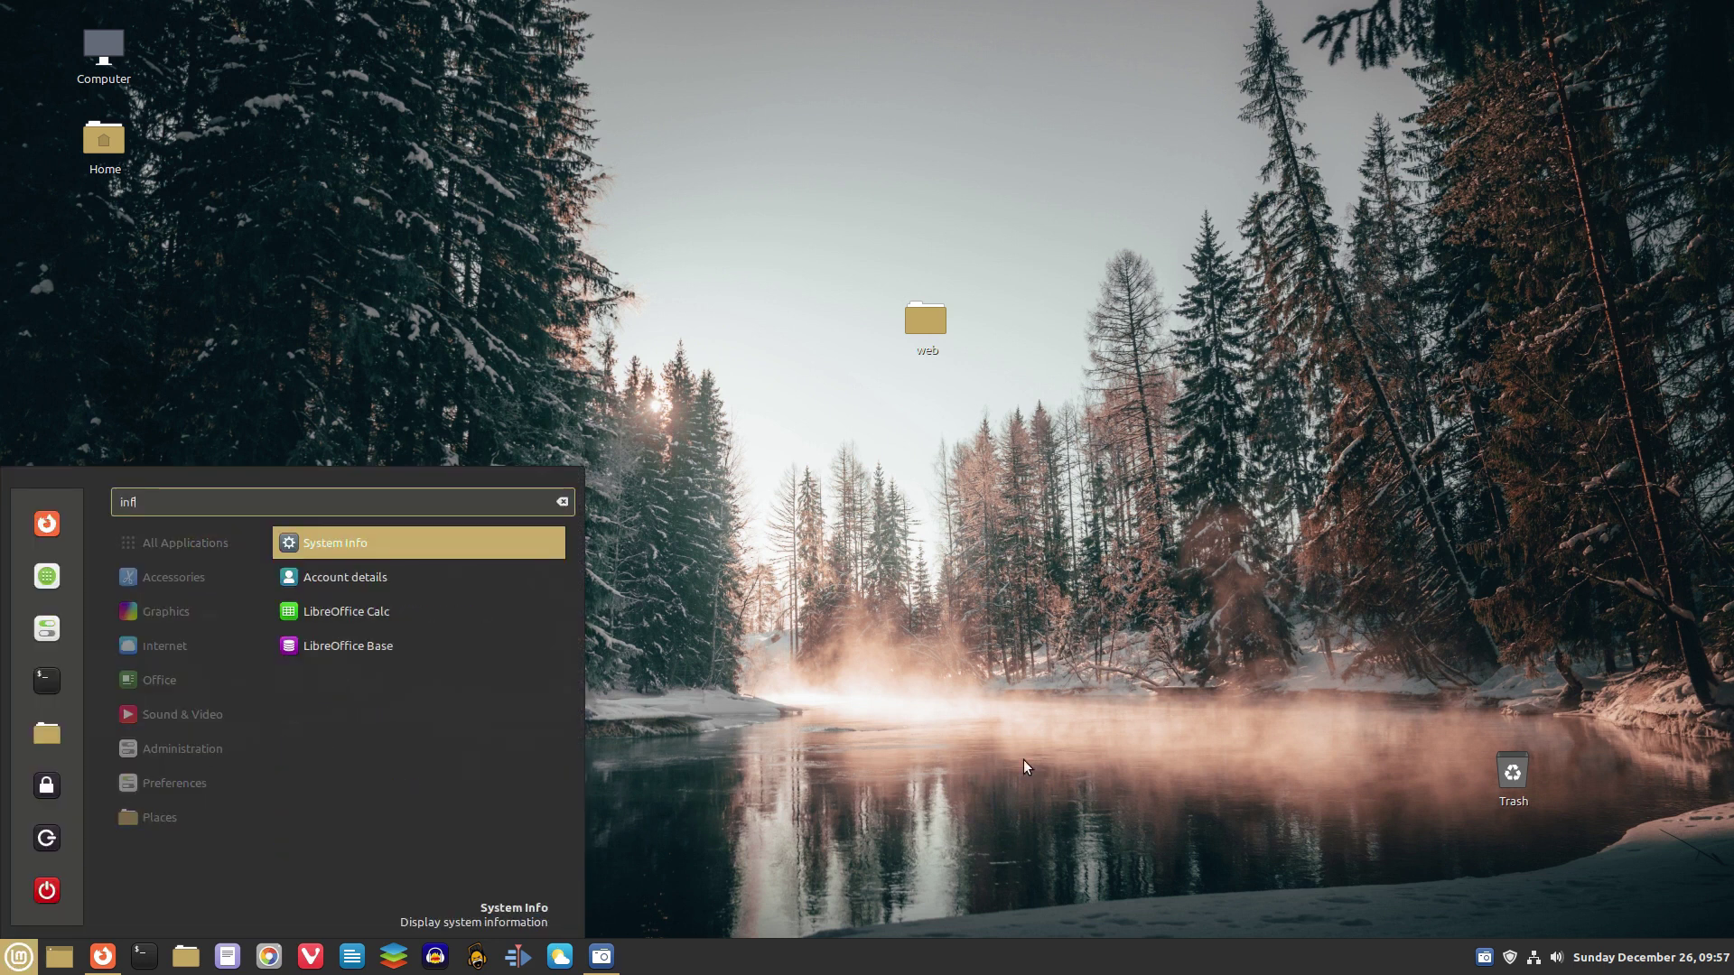
key("Return")
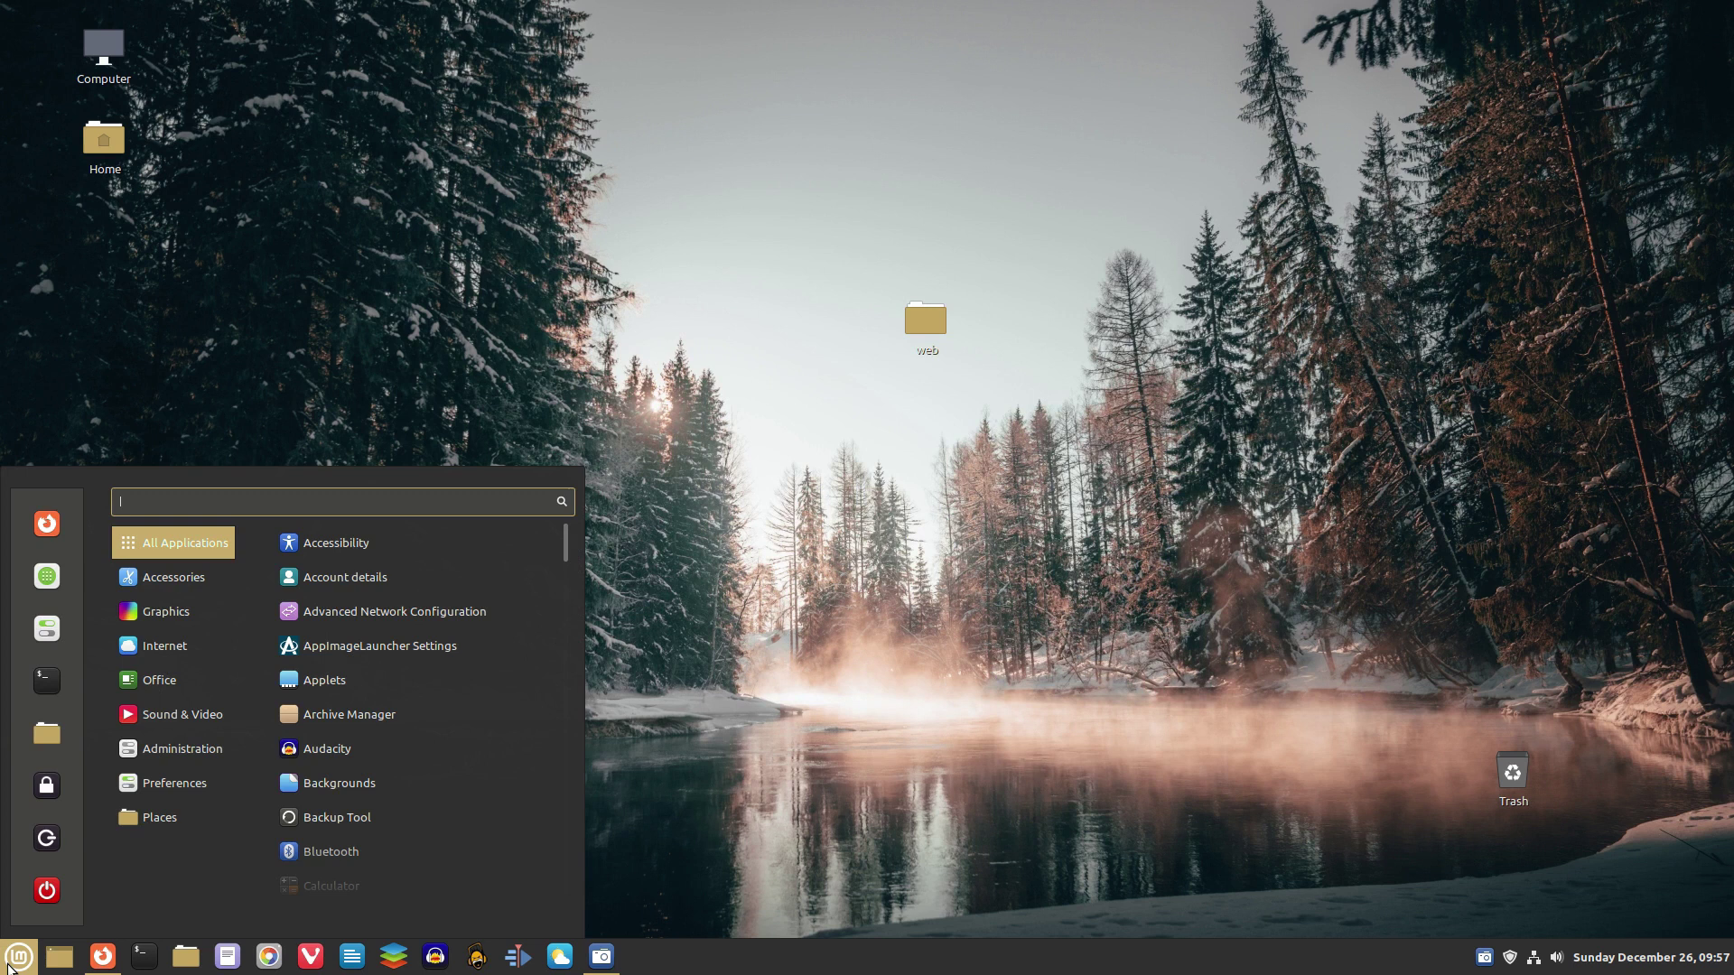
left_click(46, 733)
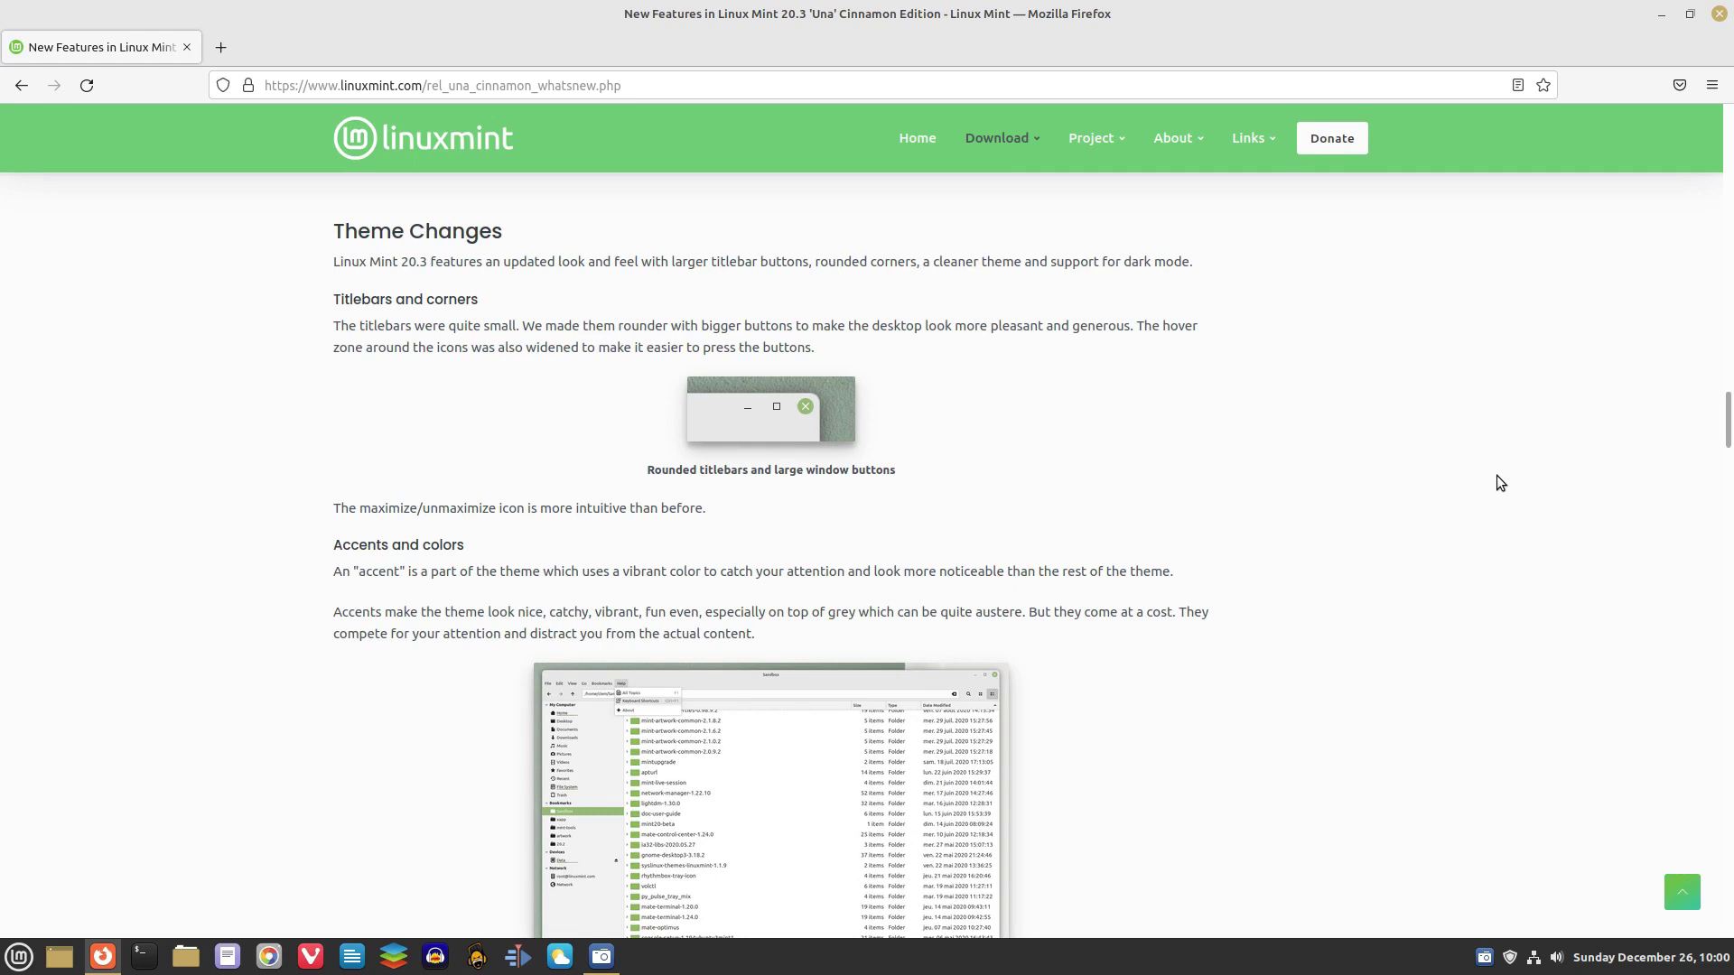
scroll(1496, 476, "down", 4)
scroll(1497, 475, "down", 3)
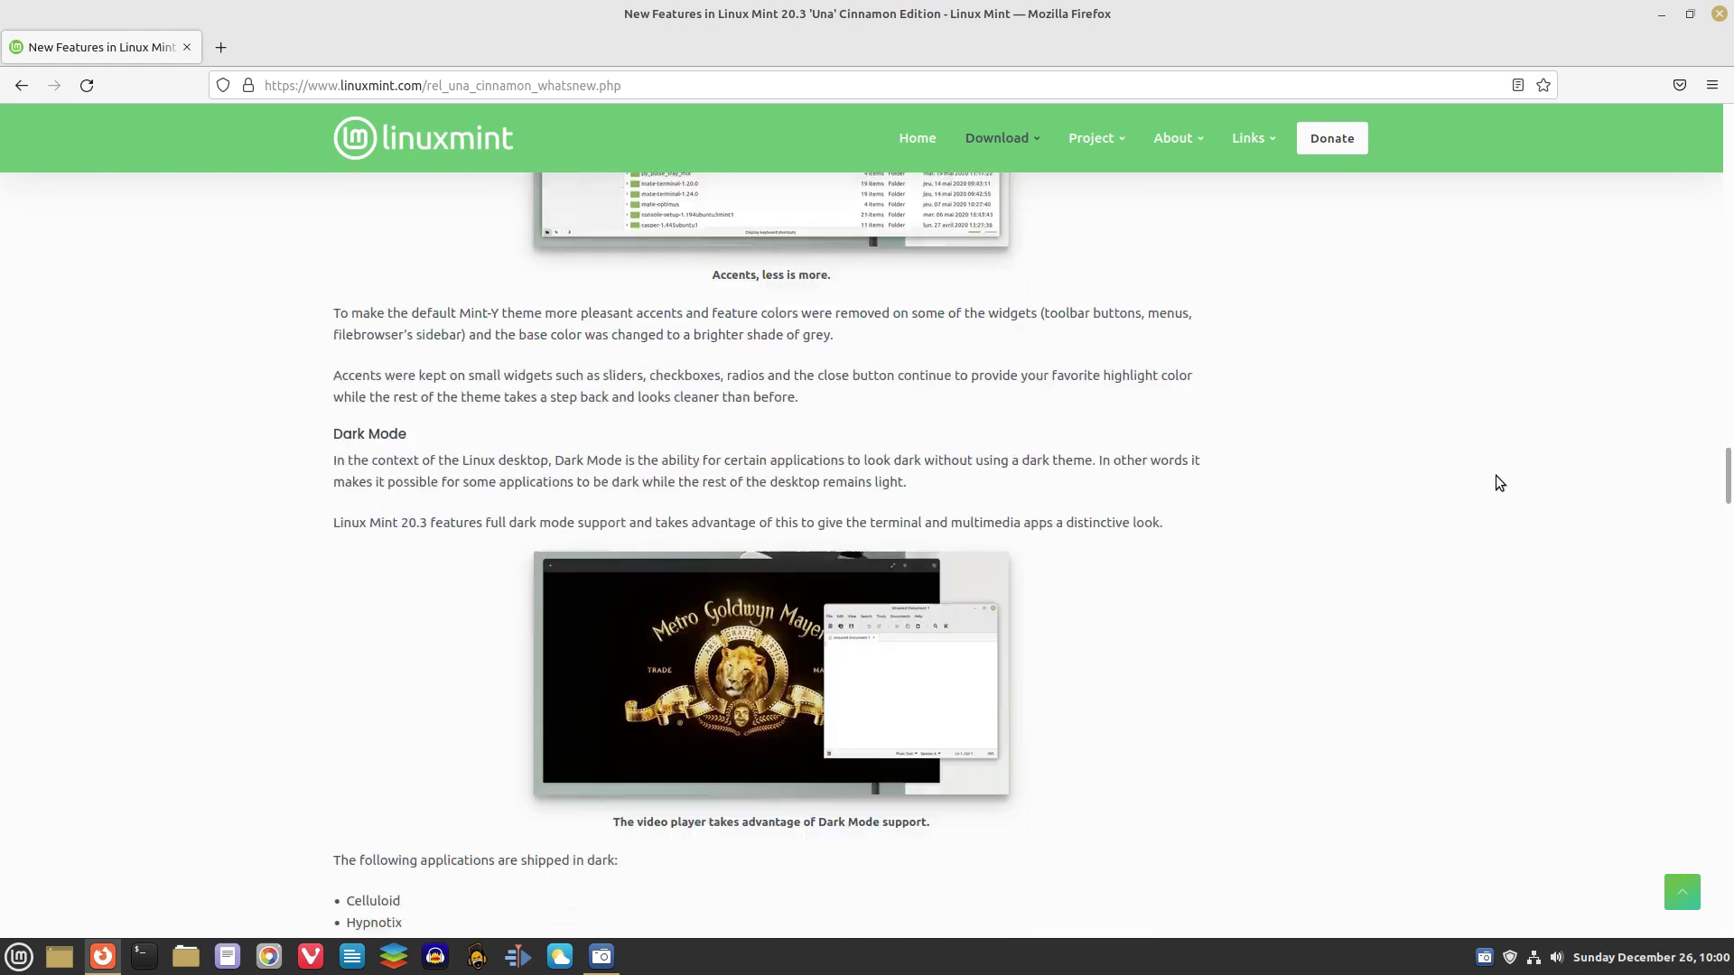
scroll(1496, 476, "down", 2)
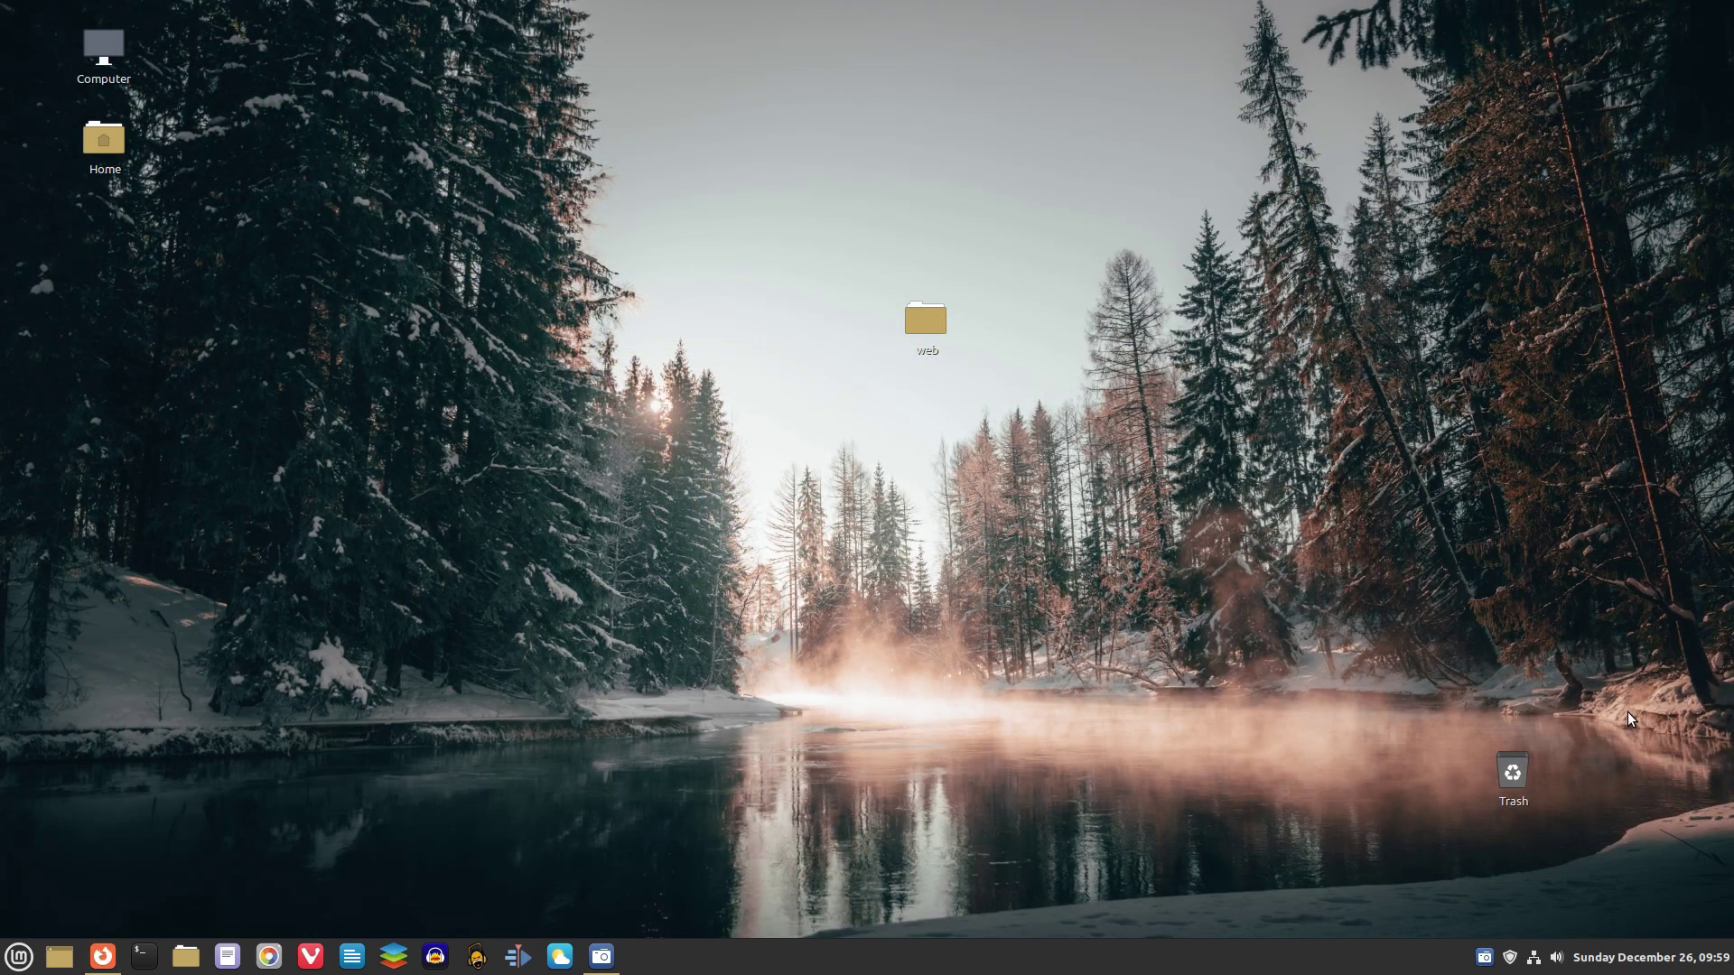
Show the taskbar calendar while reading the Linux Mint 20.3 release notes.
left_click(1646, 957)
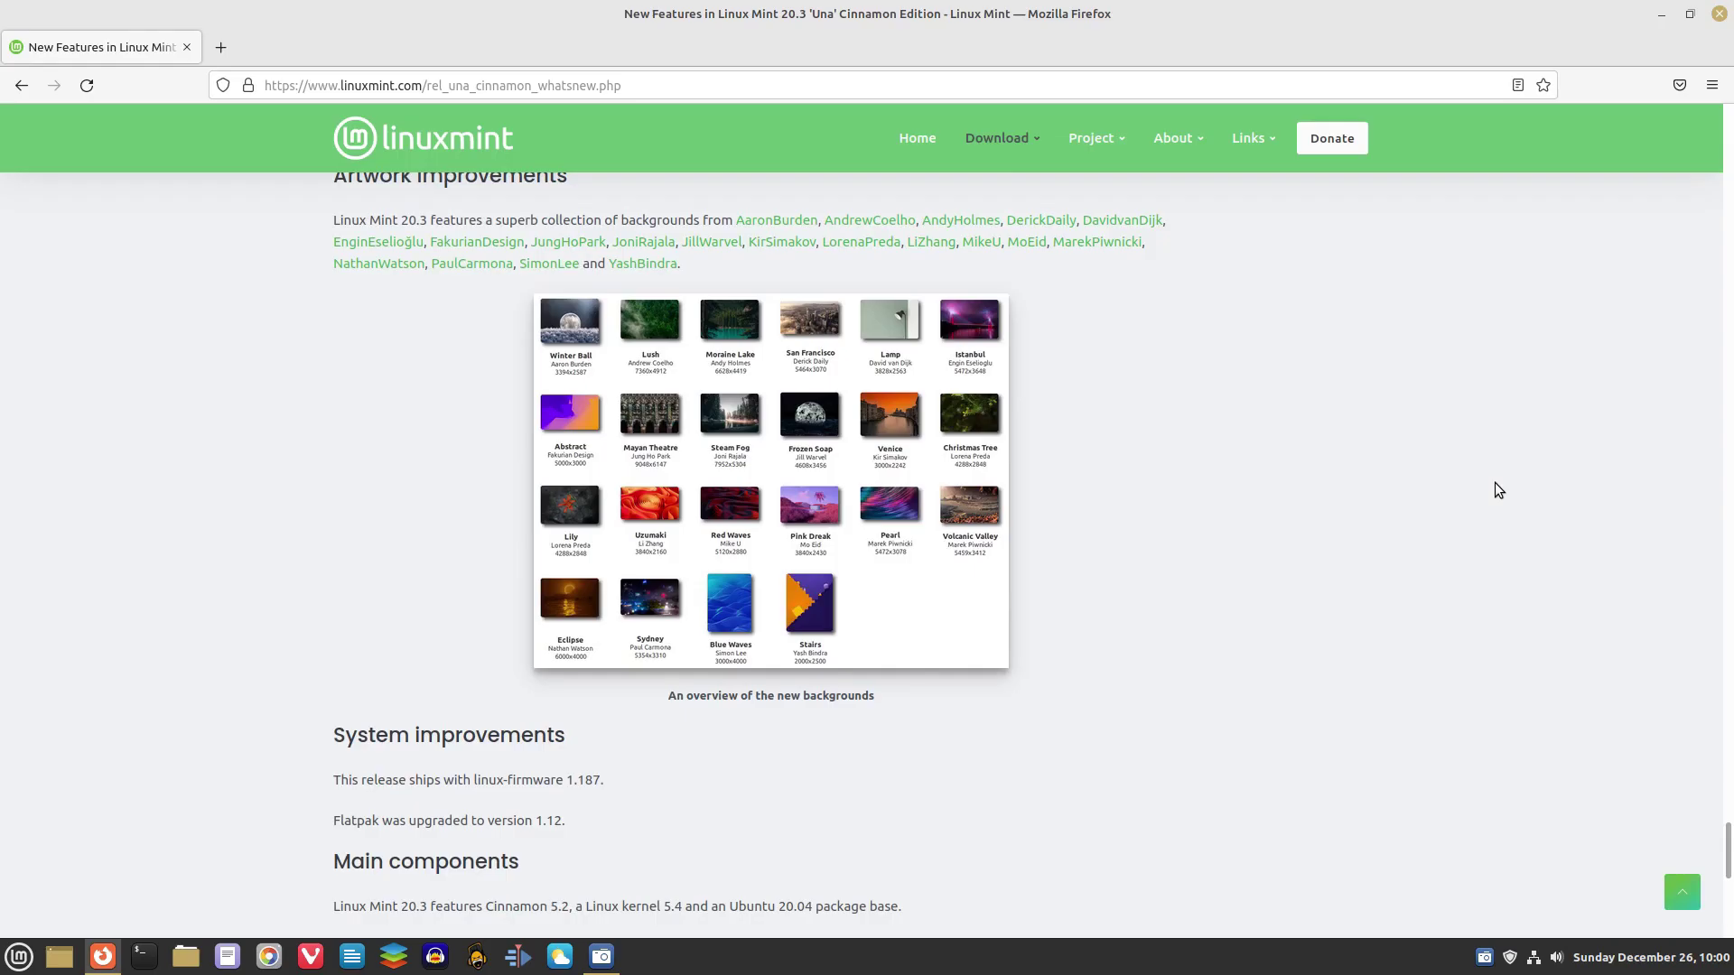
scroll(1494, 482, "down", 4)
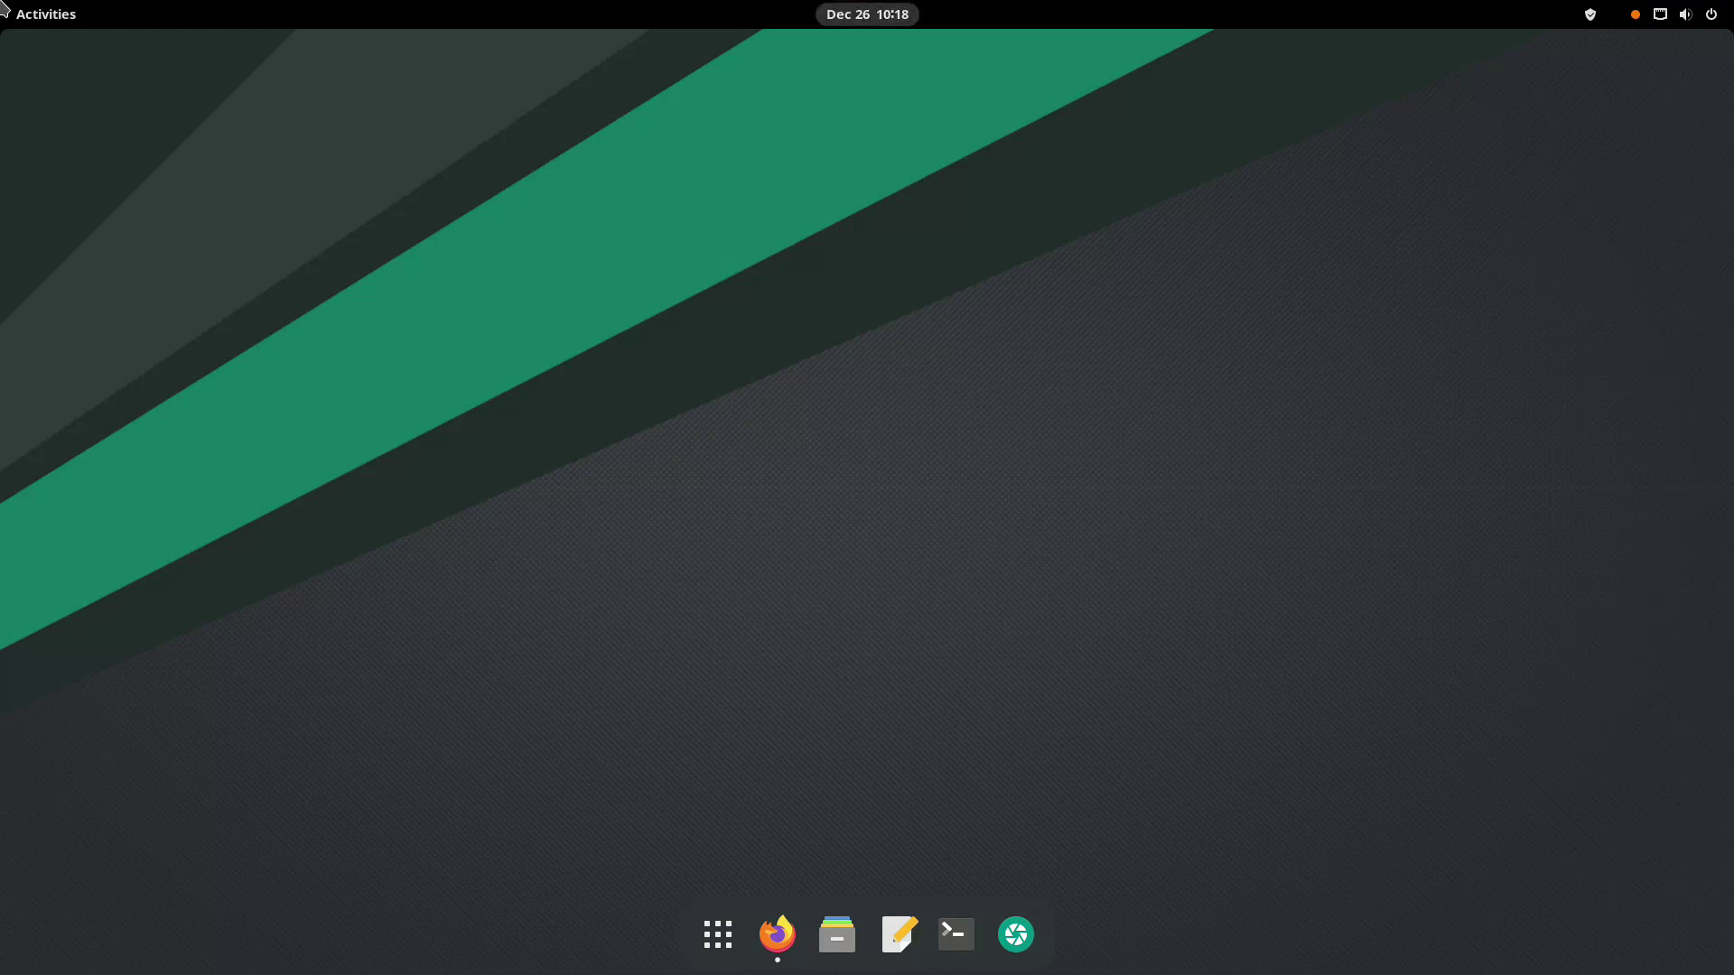
Toggle GNOME's calendar panel and system menu, then show Zorin Lite file manager Help.
key("super+m")
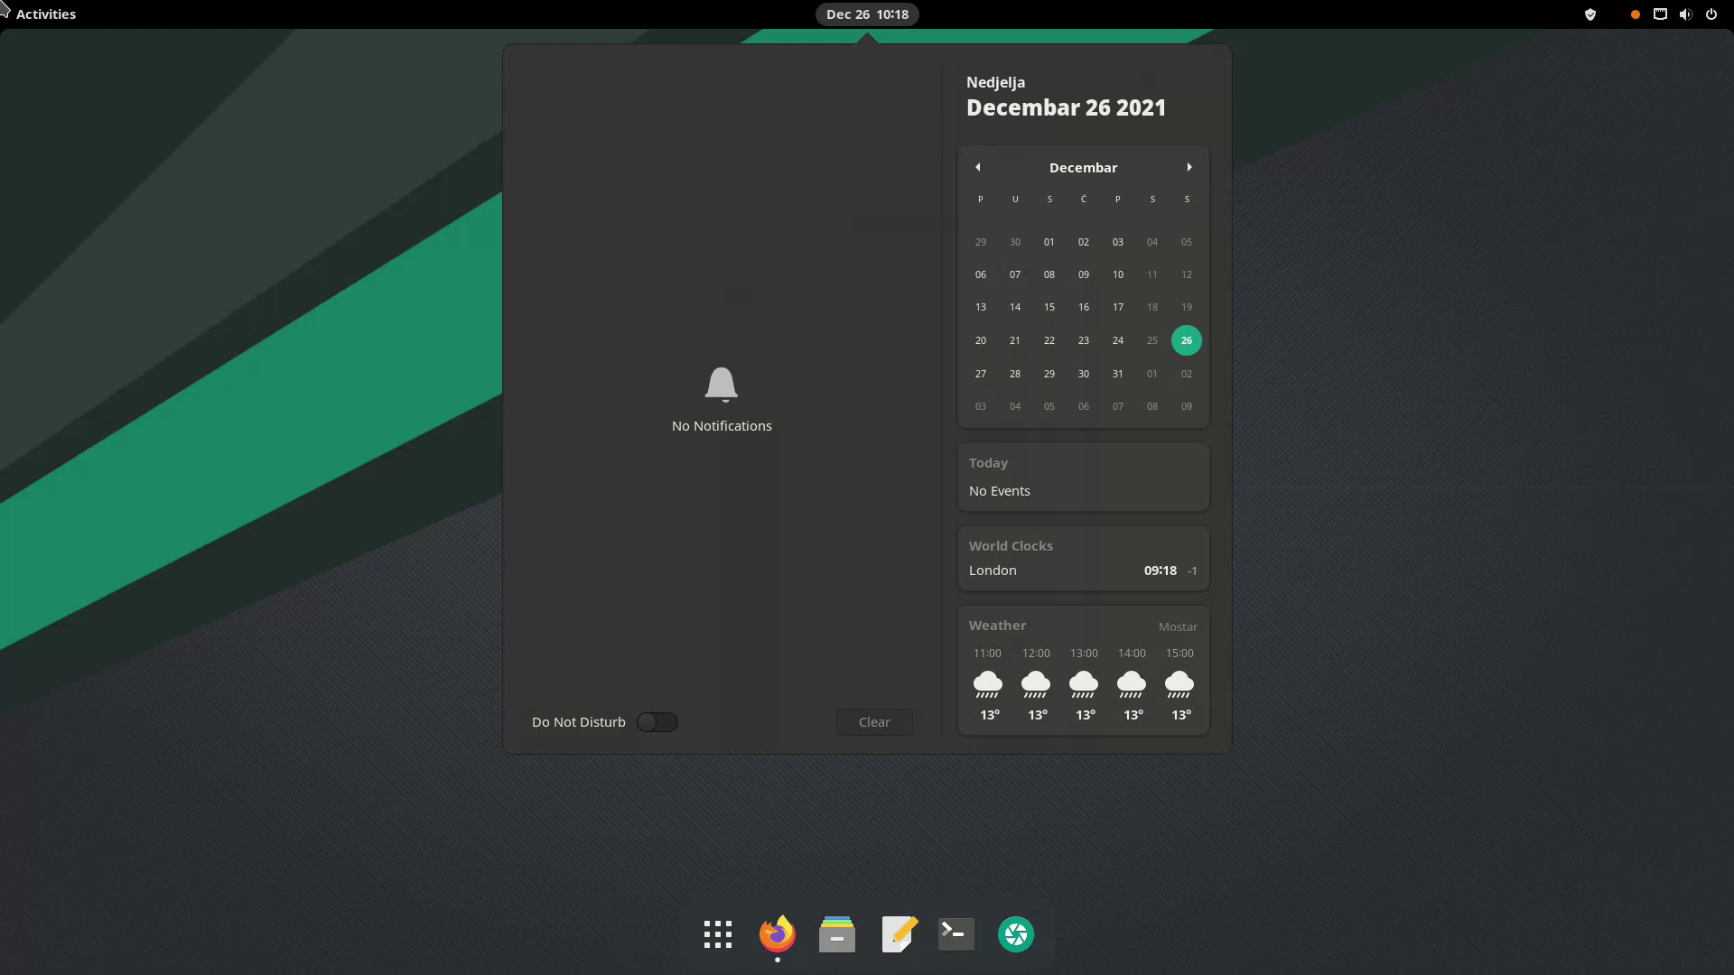
key("Escape")
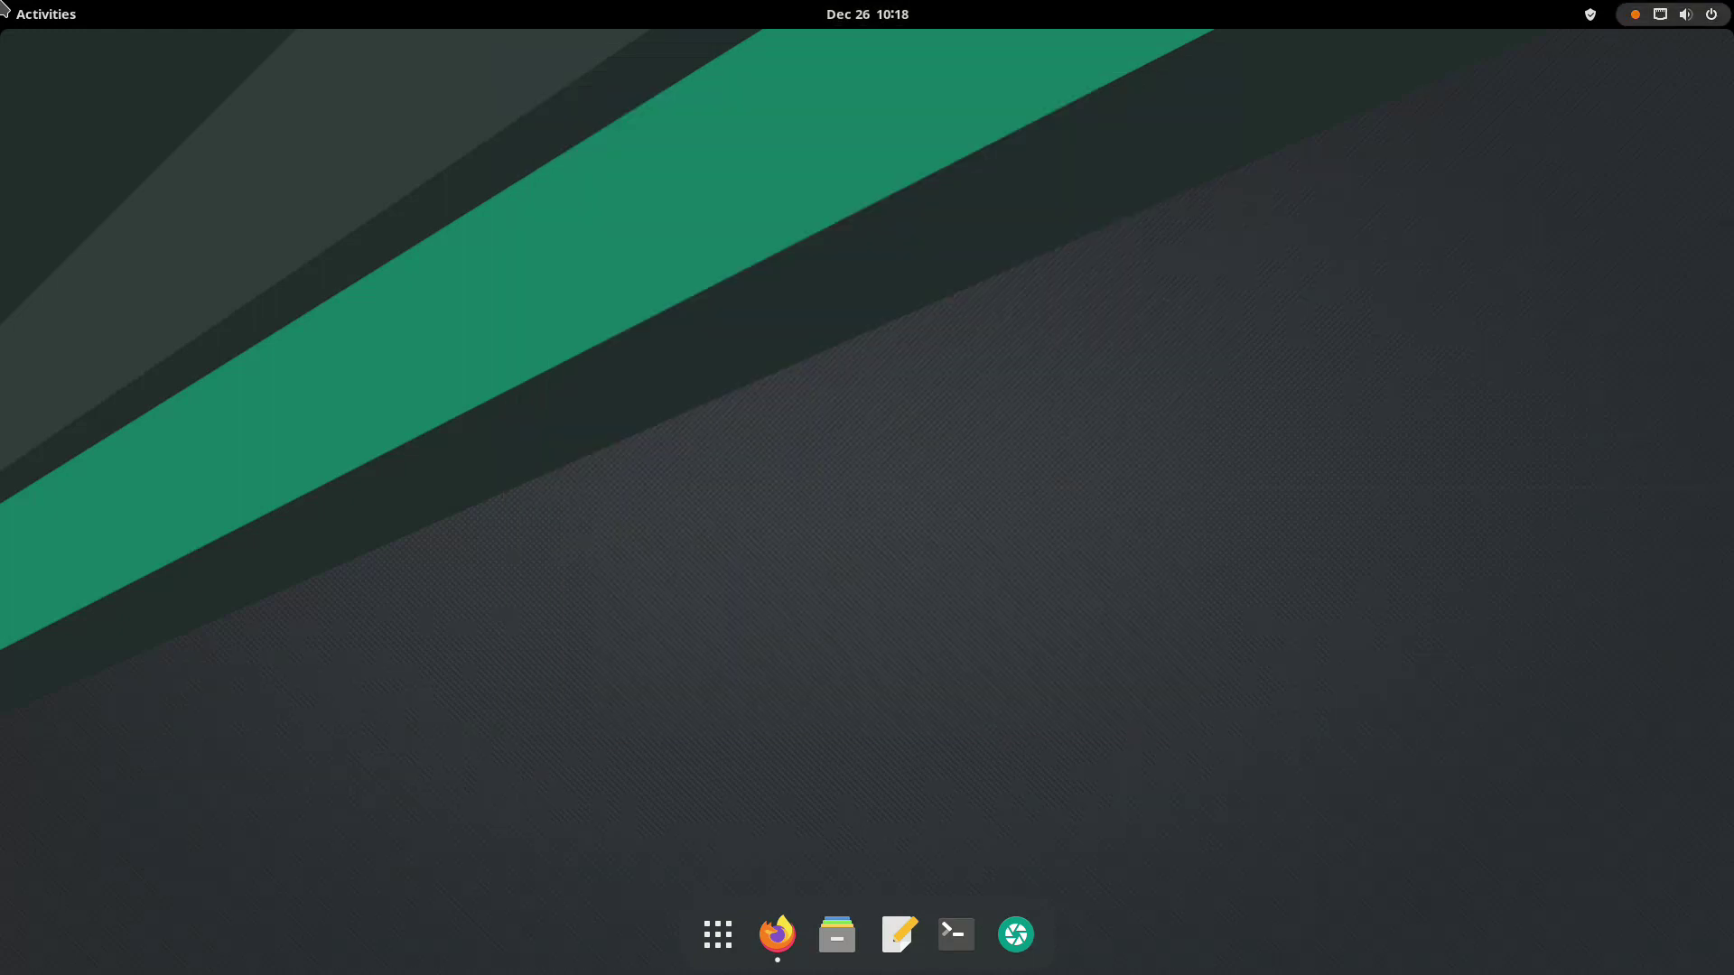
key("Return")
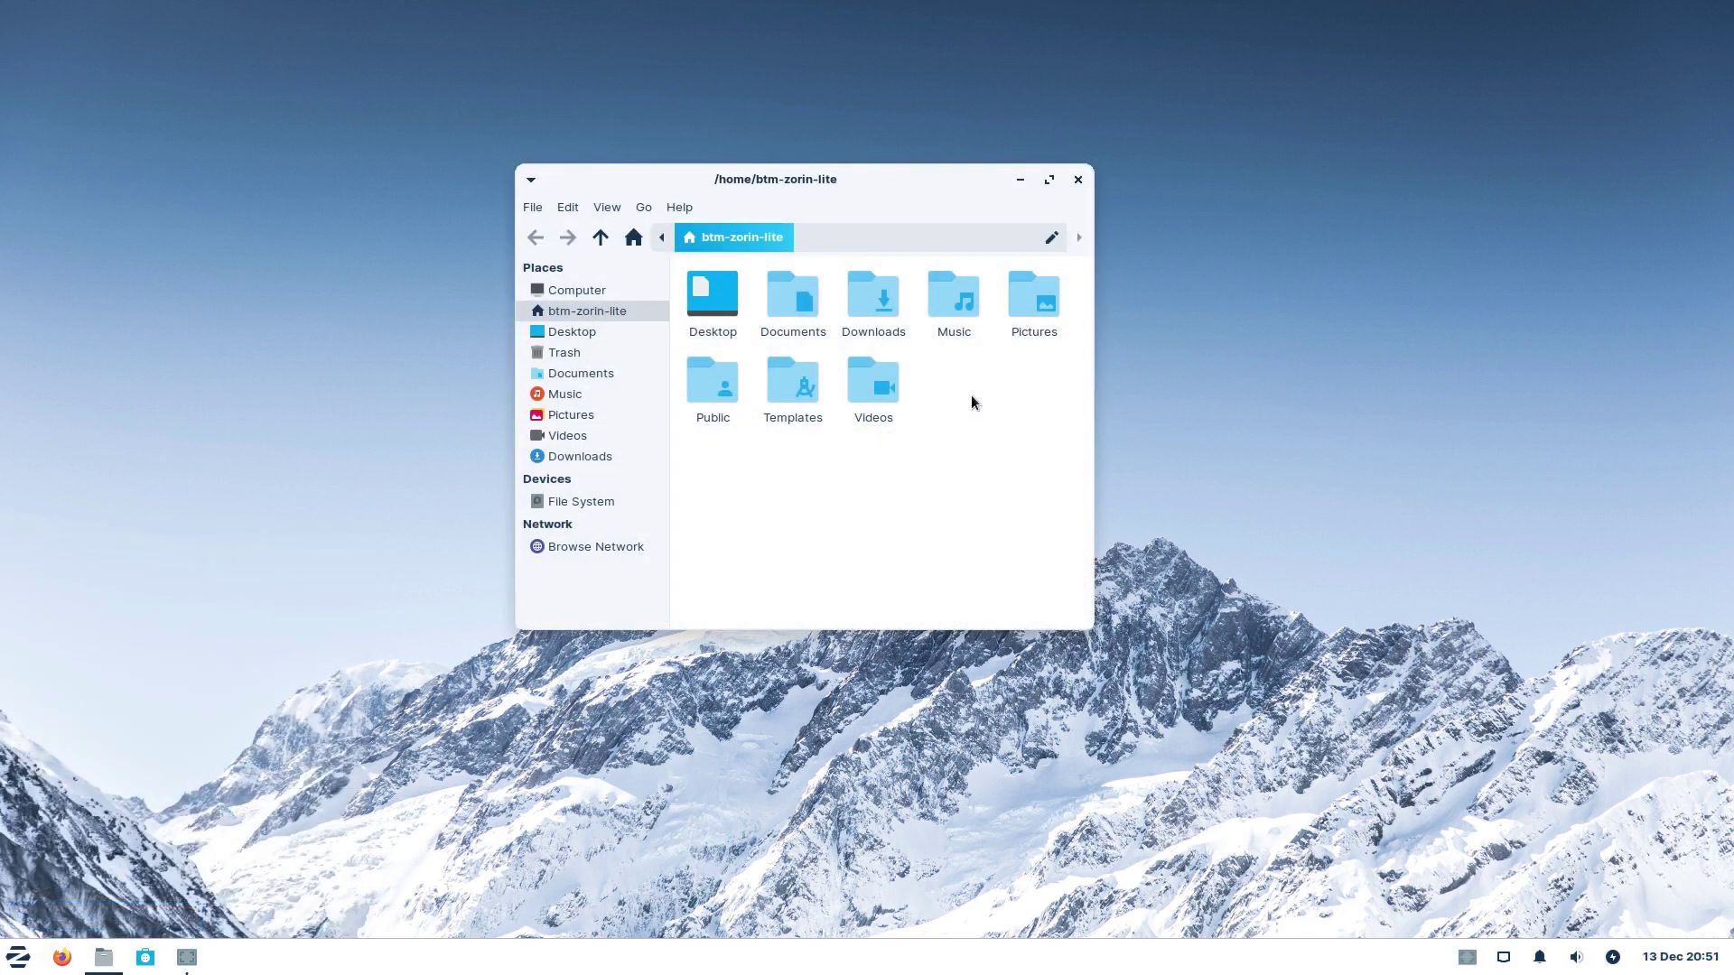
left_click(679, 208)
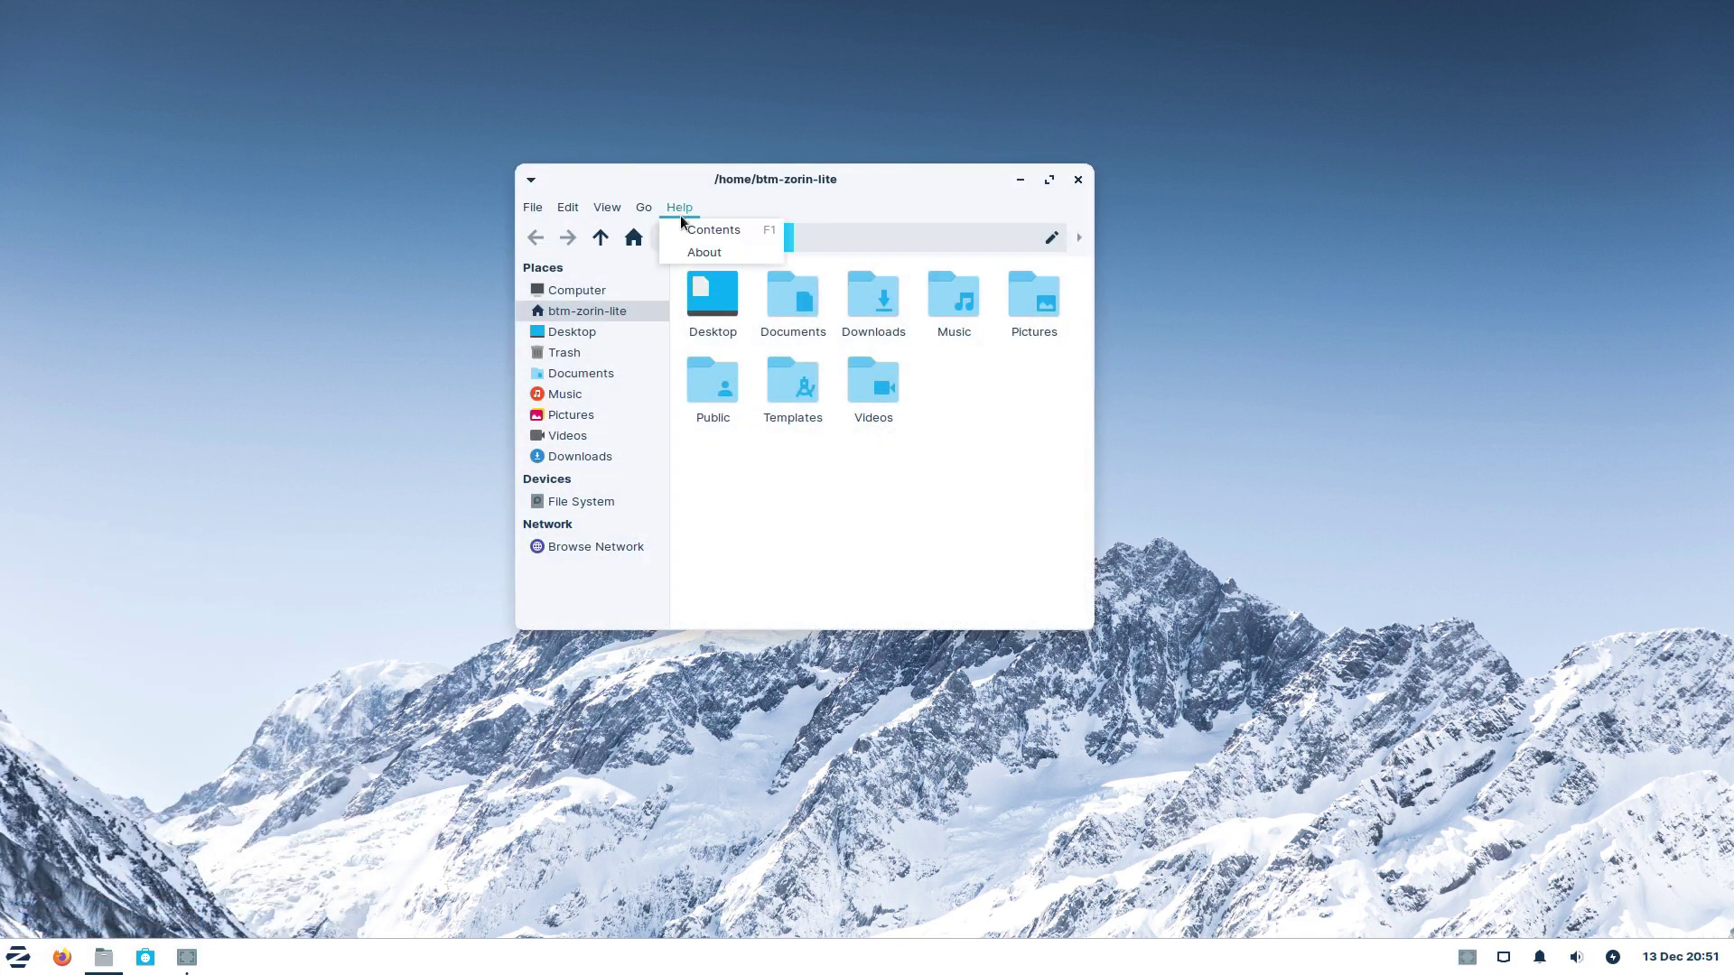